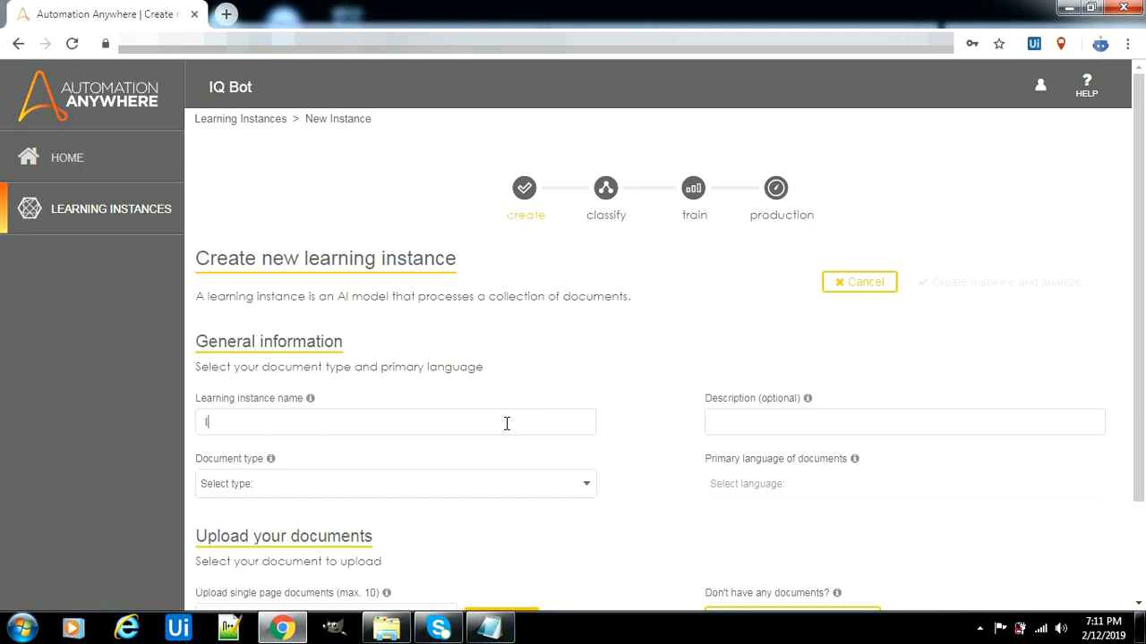
Enter InvoiceExtractor as the learning instance name
text(Invoice)
drag(1138, 244, 1142, 332)
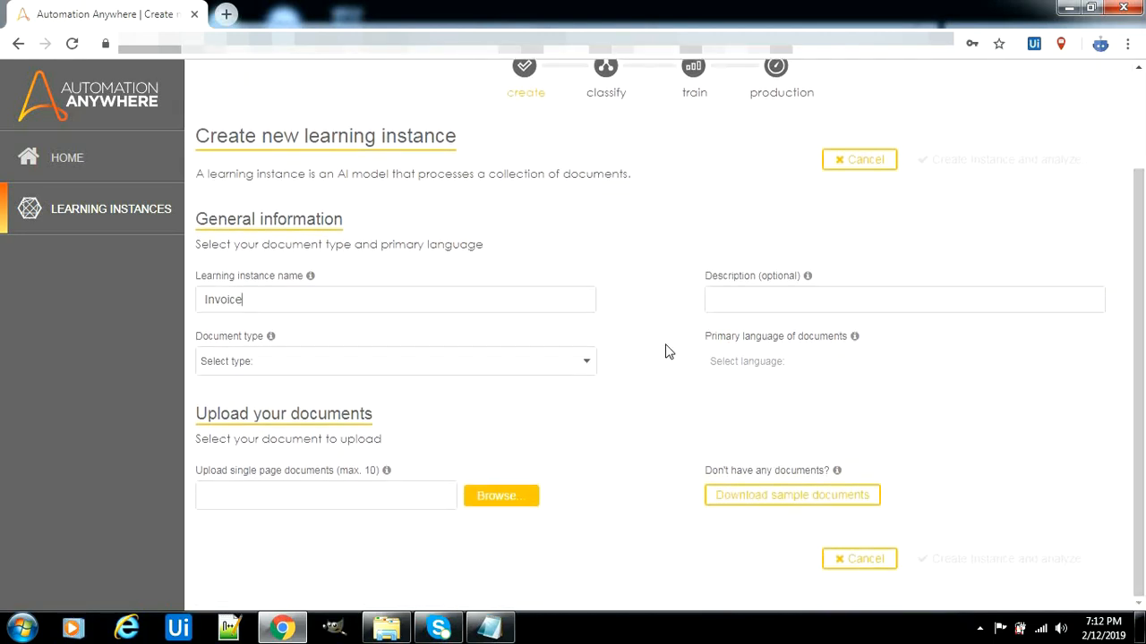
text(Extractp)
key(BackSpace)
text(or)
Choose Invoices as the document type, keeping English as the primary language
click(463, 361)
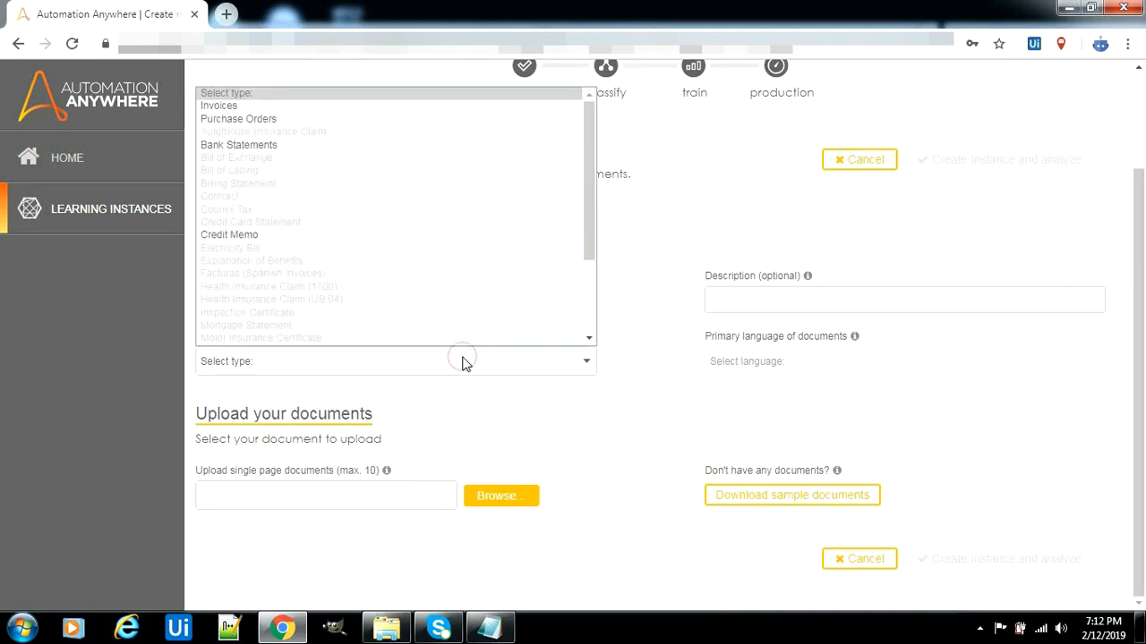
click(496, 108)
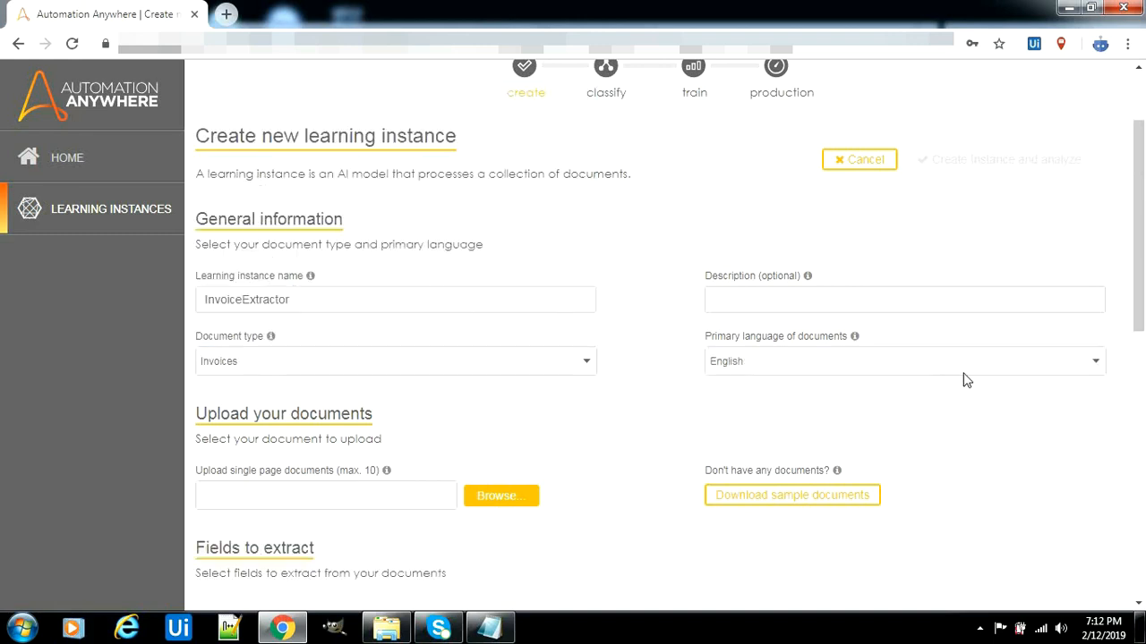
scroll(1144, 304, down, 1)
drag(1143, 304, 1143, 354)
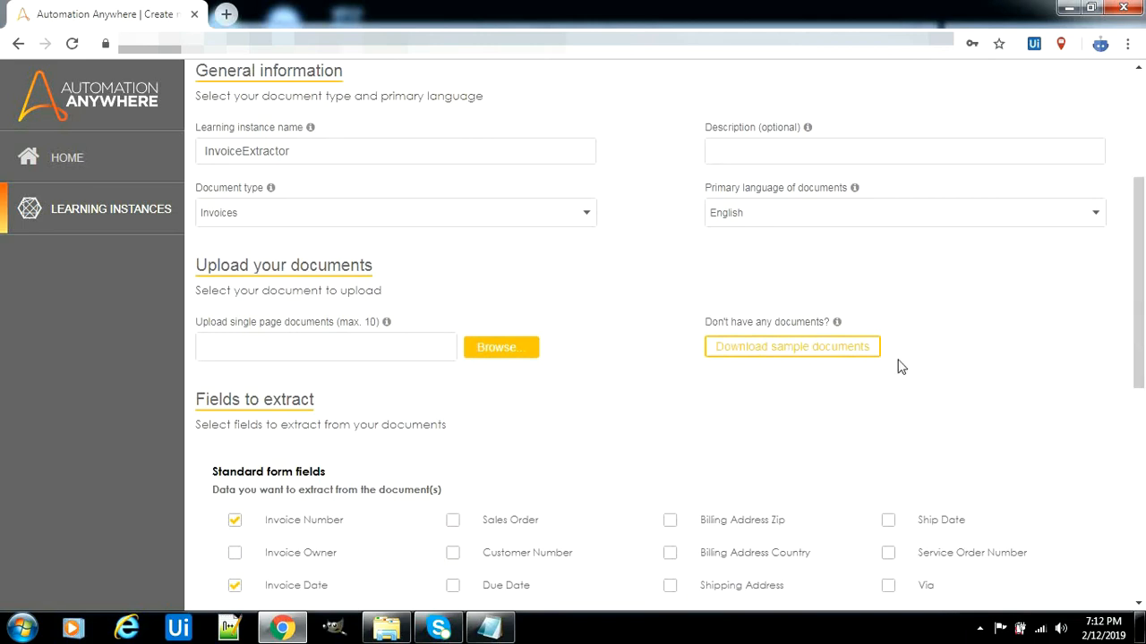
Download the sample documents package and dismiss the download notice
click(873, 356)
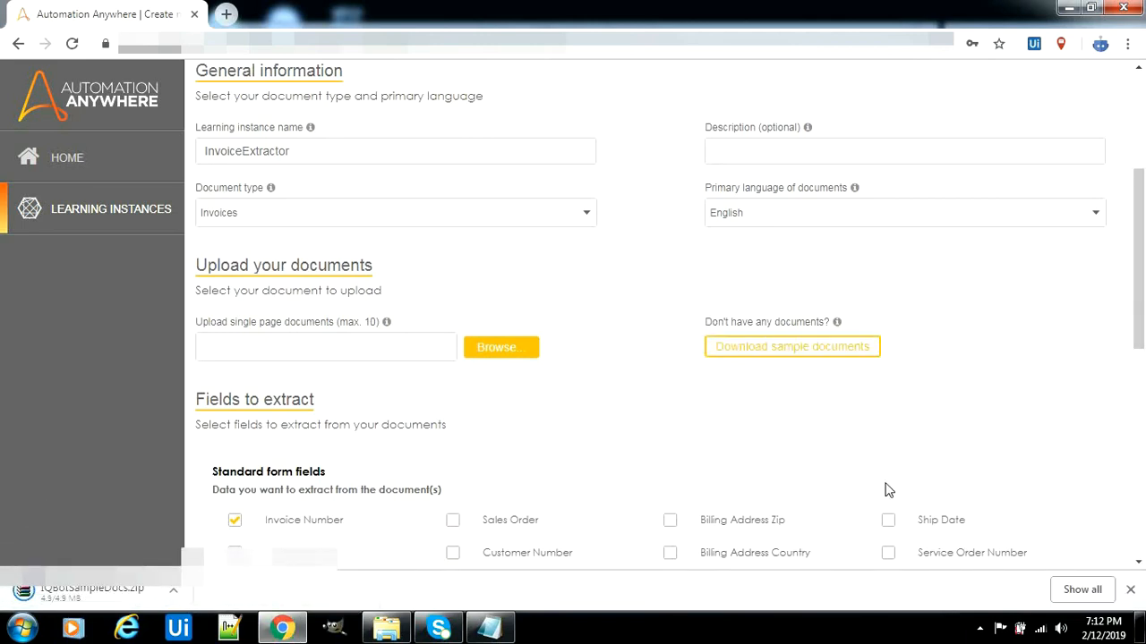
click(1130, 589)
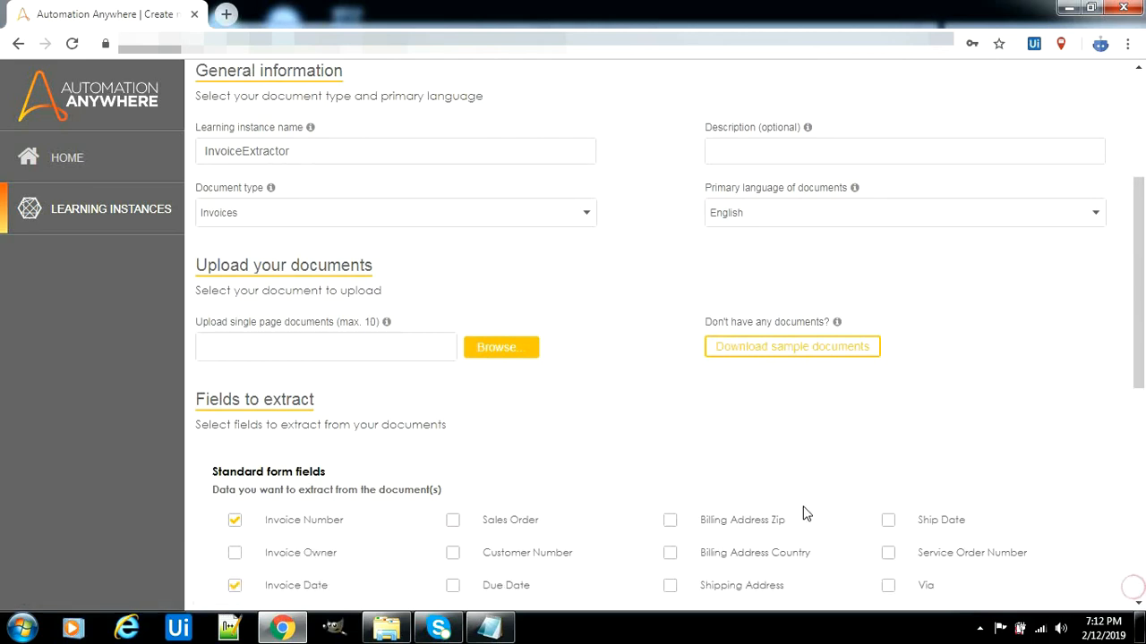
drag(1143, 348, 1143, 383)
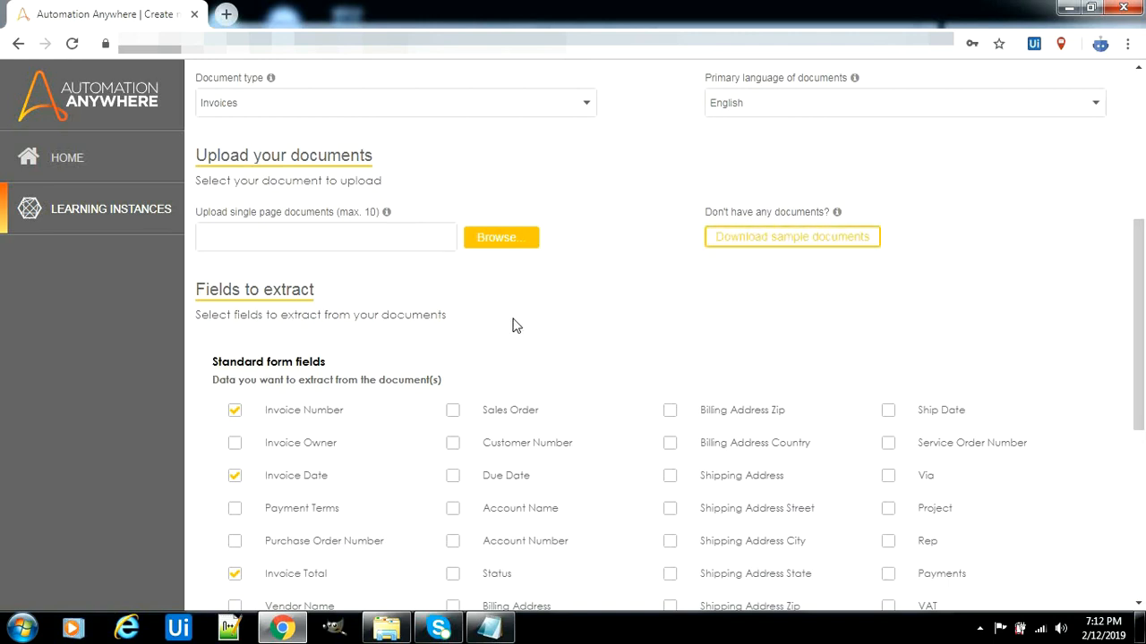
Look through drive New Volume (E:) in the file picker, then close it without choosing files
click(504, 245)
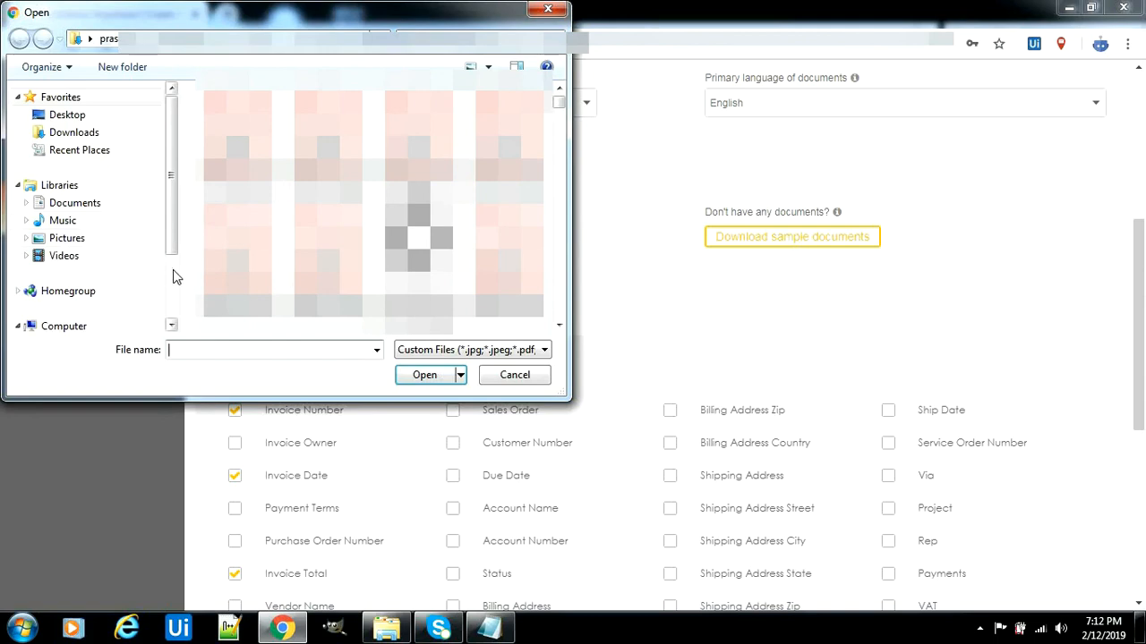
click(173, 270)
click(114, 253)
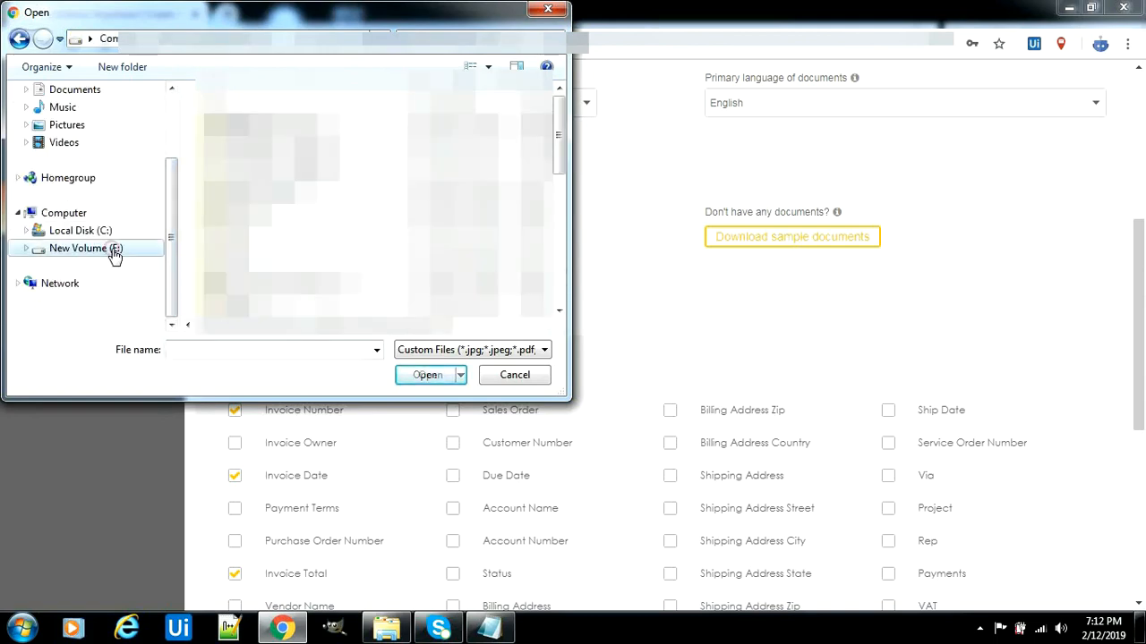
click(546, 13)
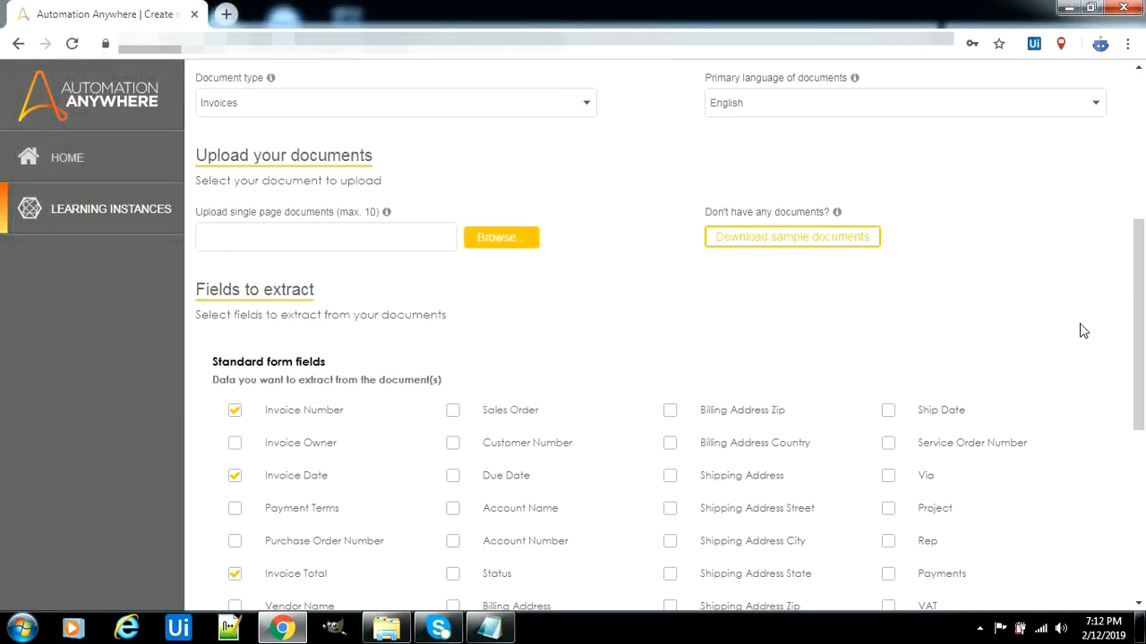
drag(1142, 317, 1143, 348)
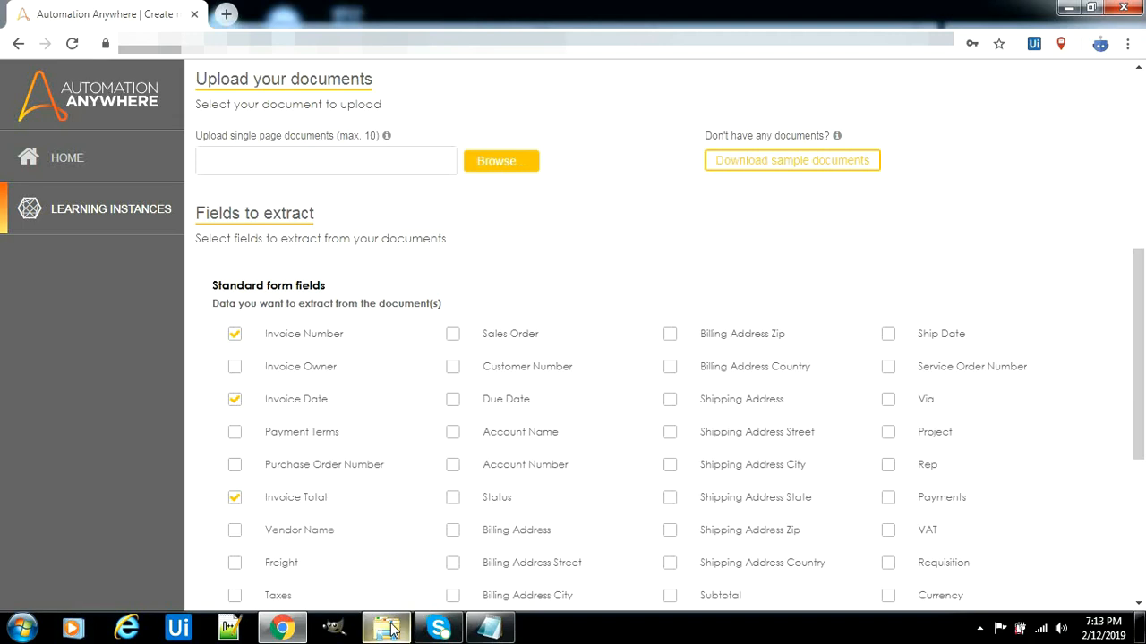
Copy the Different Format Invoices folder path from Explorer's address bar, then minimize Explorer
mouse_move(390, 631)
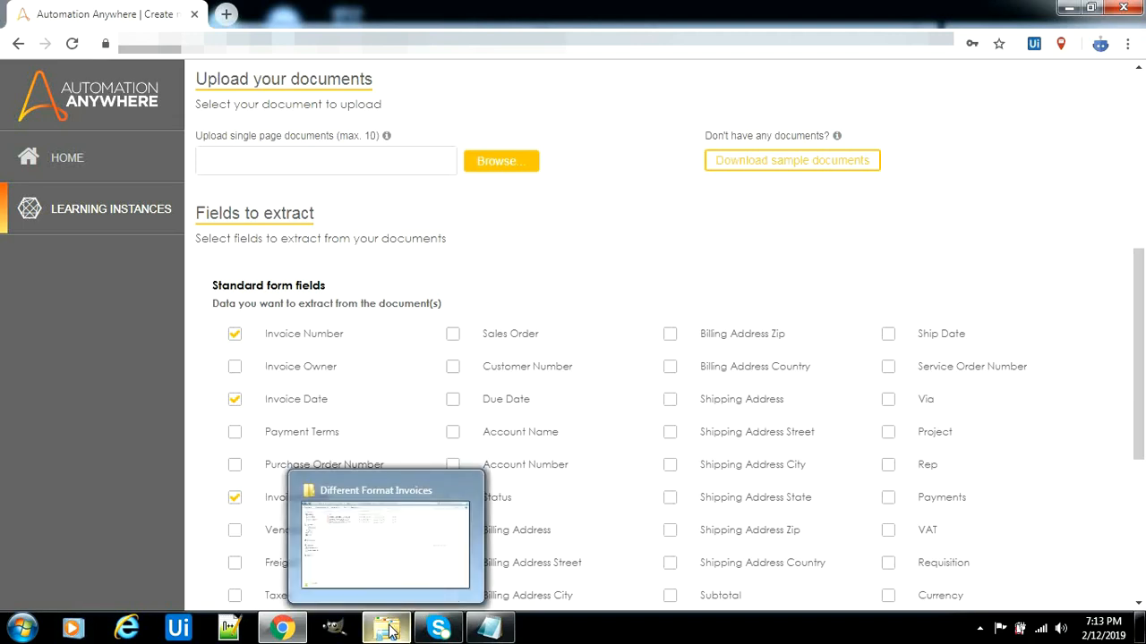
mouse_move(398, 569)
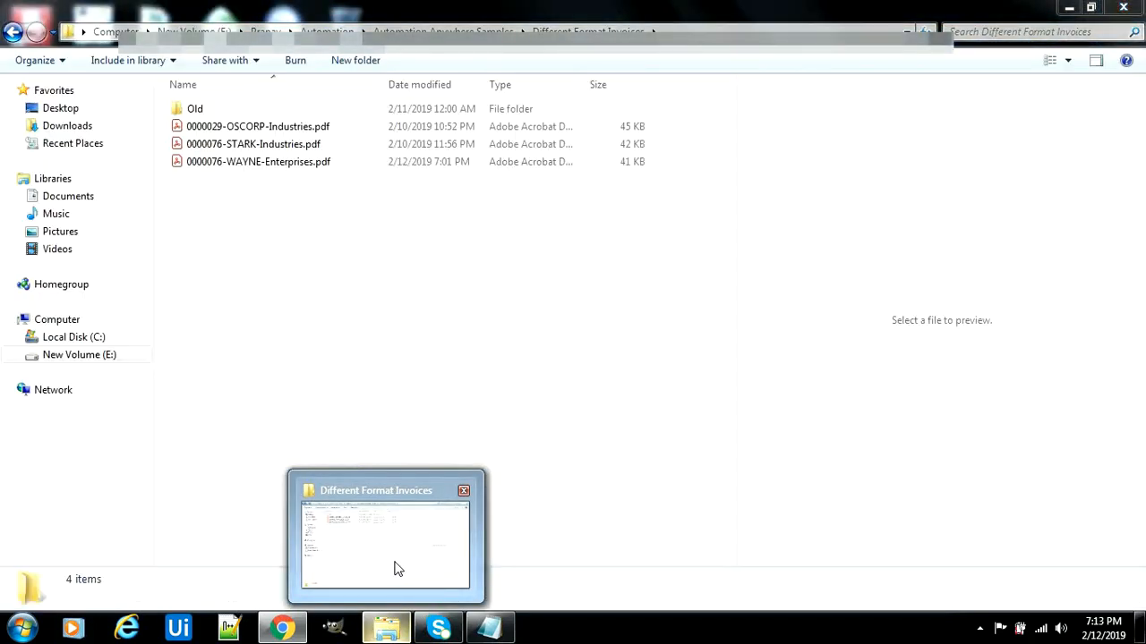
click(393, 567)
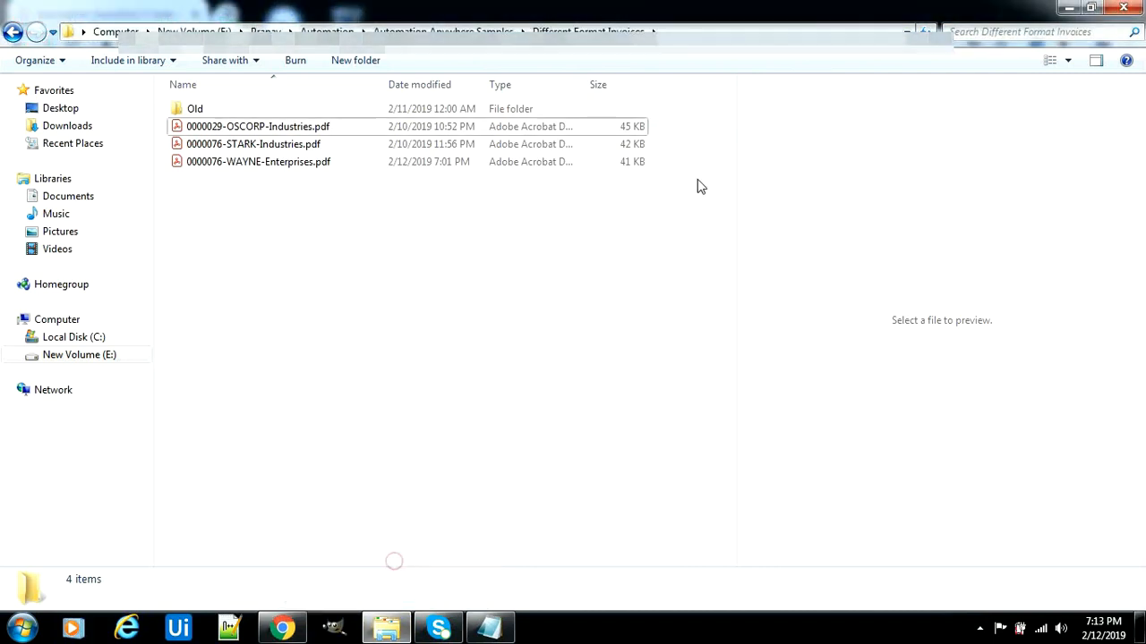
click(736, 32)
right_click(736, 31)
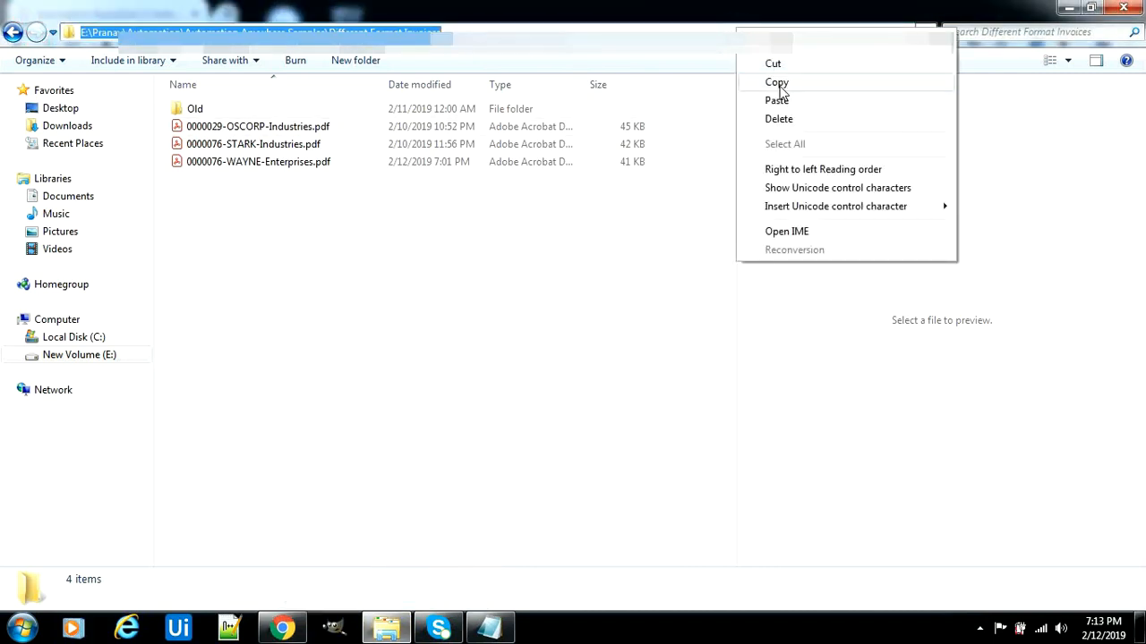
click(770, 81)
click(1070, 8)
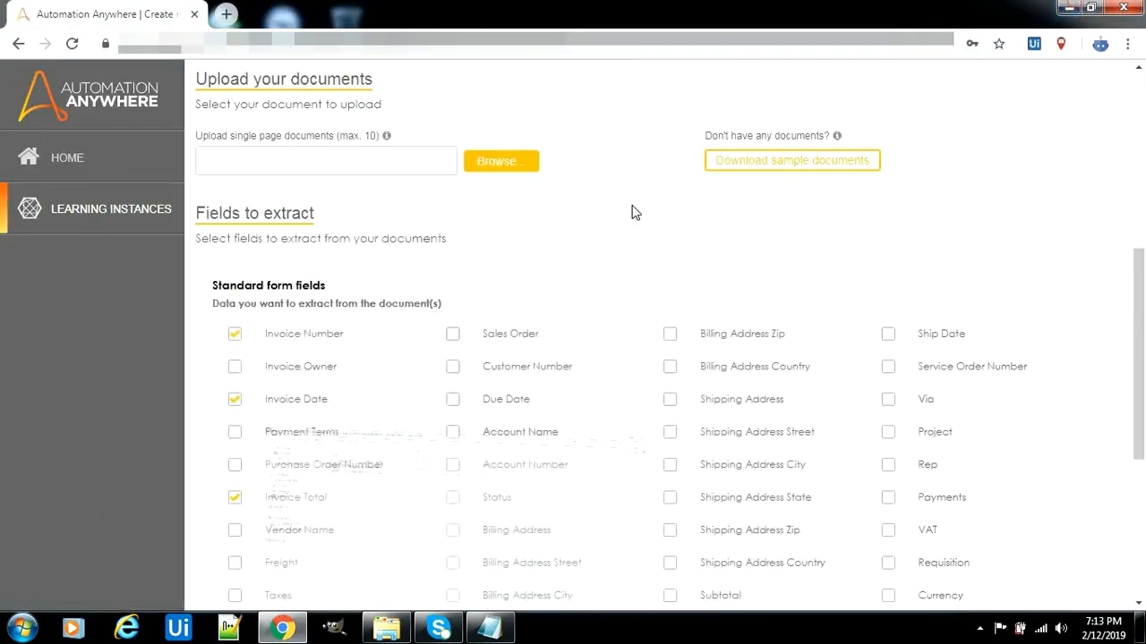
Go to the pasted folder path and select the three invoice PDFs, from 0000029-OSCORP-Industries.pdf onward, for upload
click(500, 162)
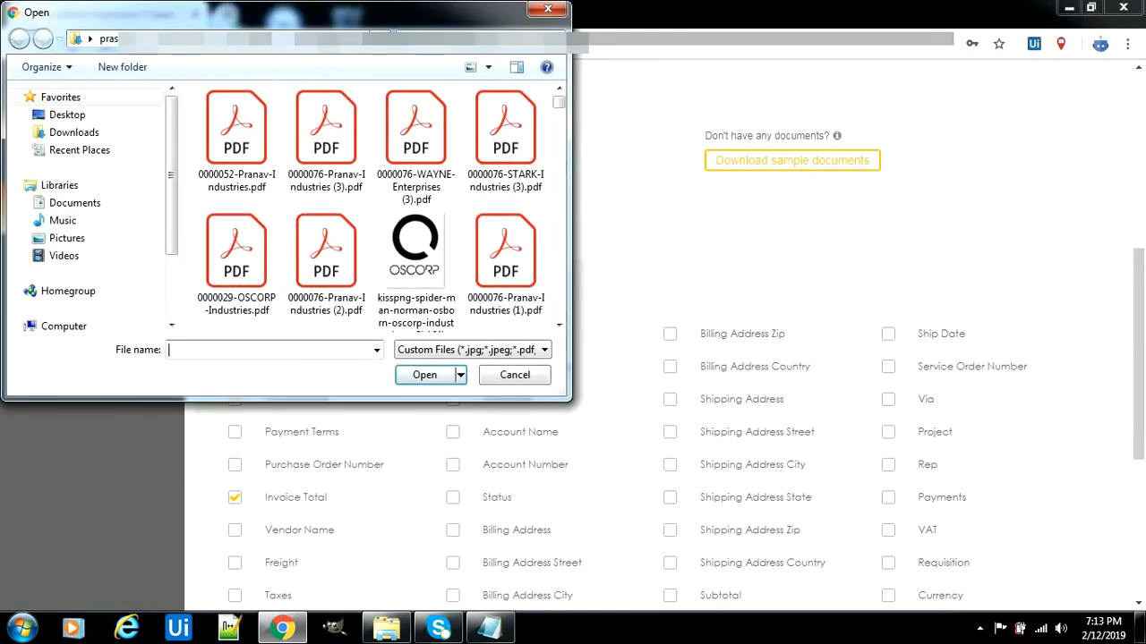
click(391, 35)
key(ctrl+v)
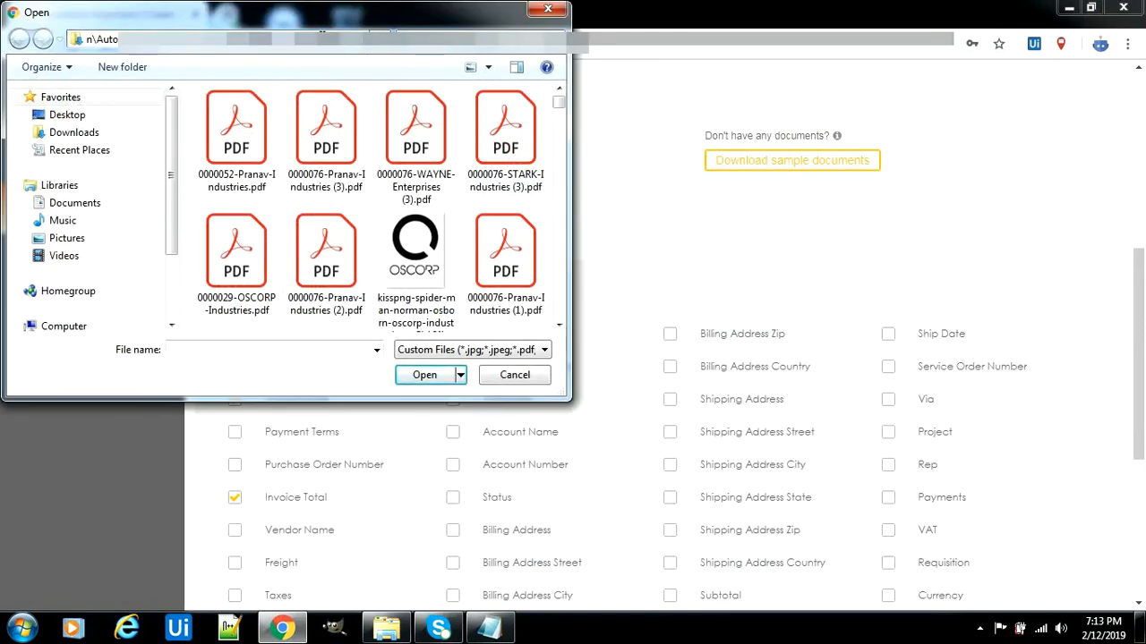
key(Return)
click(311, 136)
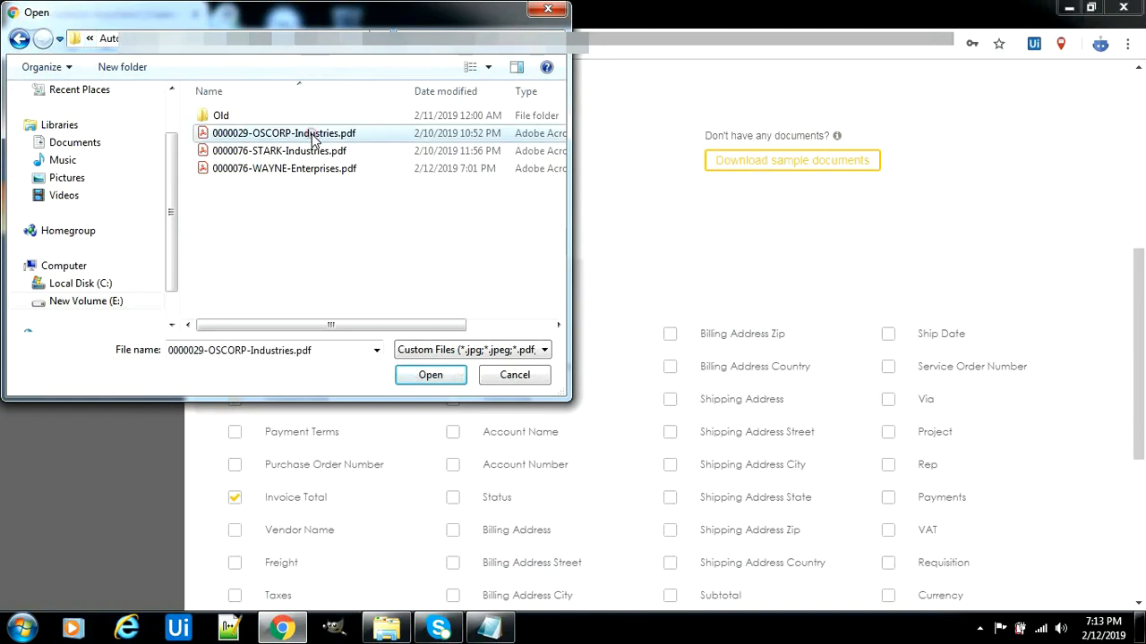
shift+click(304, 168)
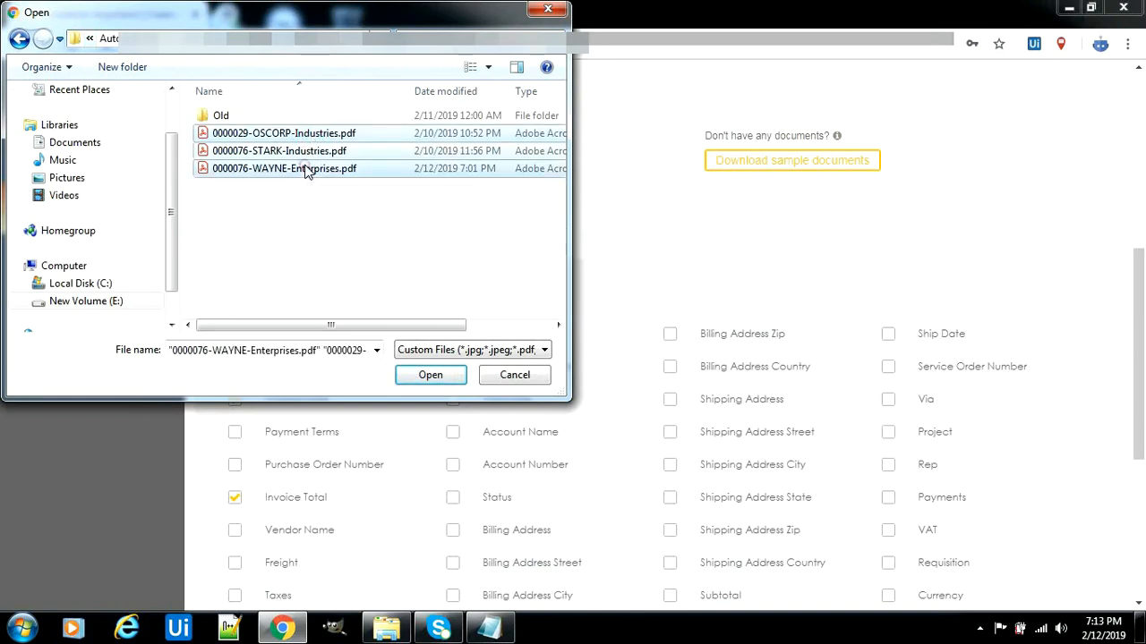
click(416, 376)
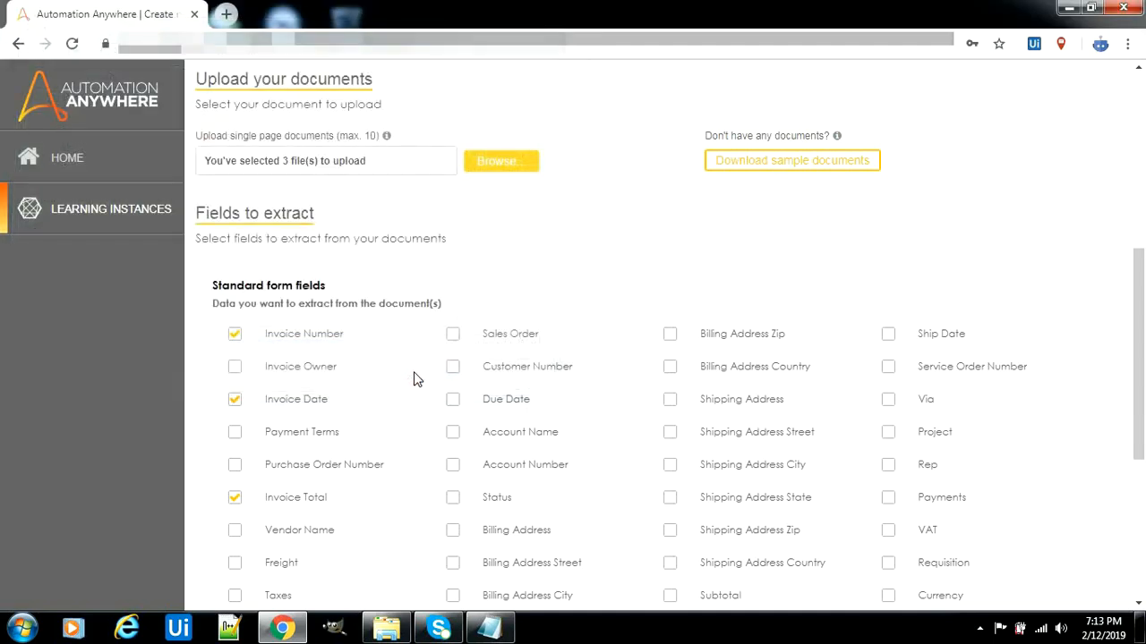
drag(1142, 286, 1143, 319)
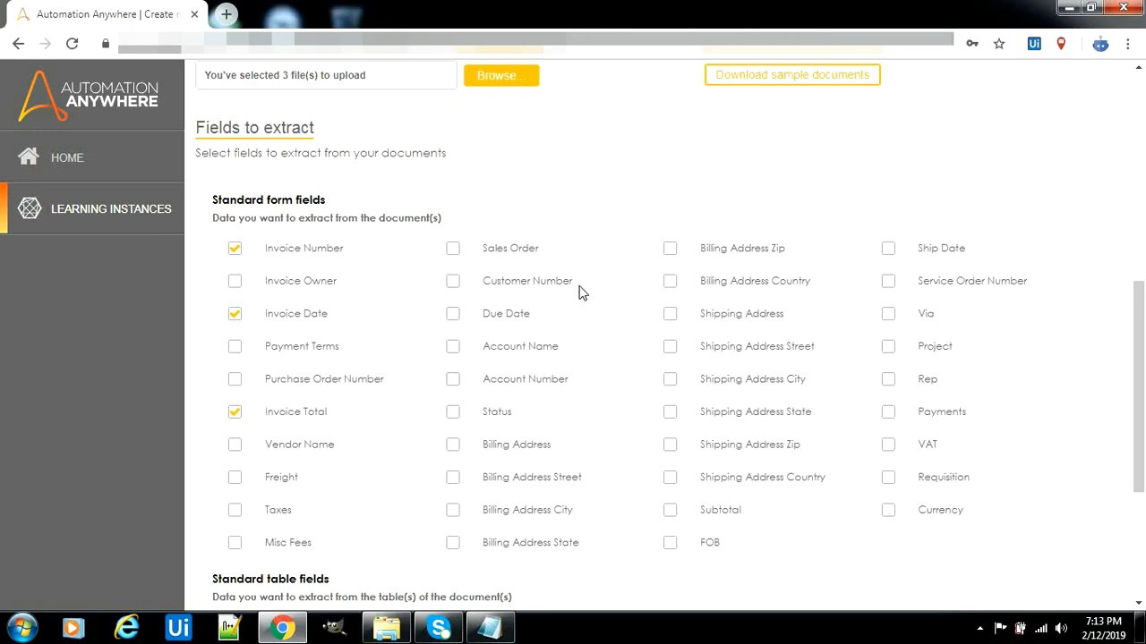
Tick Vendor Name, Purchase Order Number, Item Name and Unit Price, then create and analyze the instance
click(234, 447)
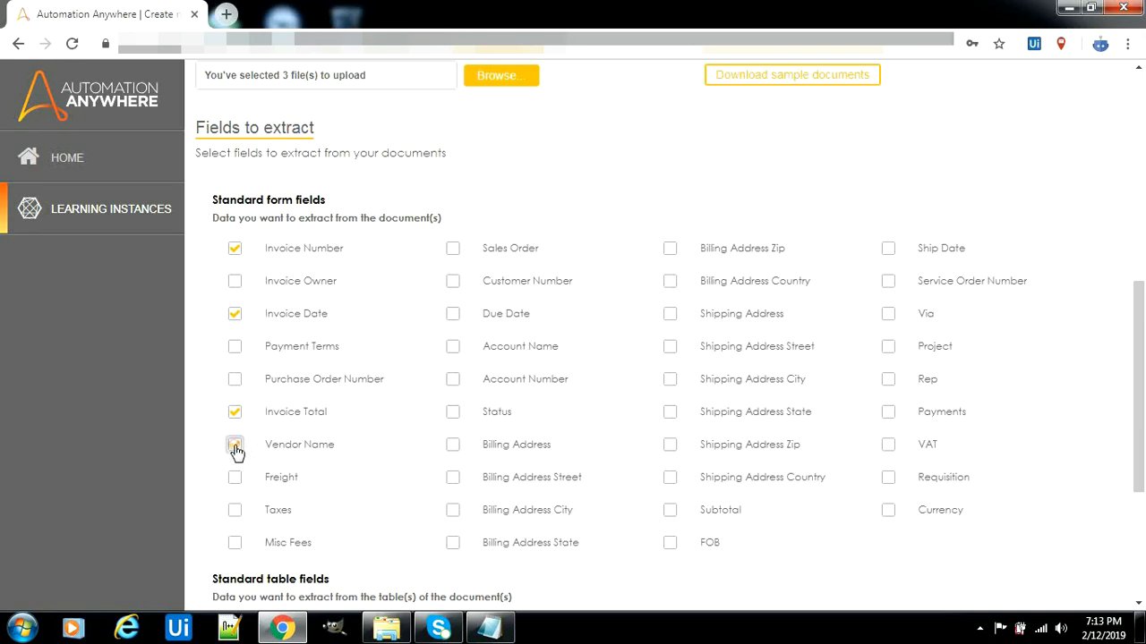
click(235, 382)
drag(1141, 380, 1143, 491)
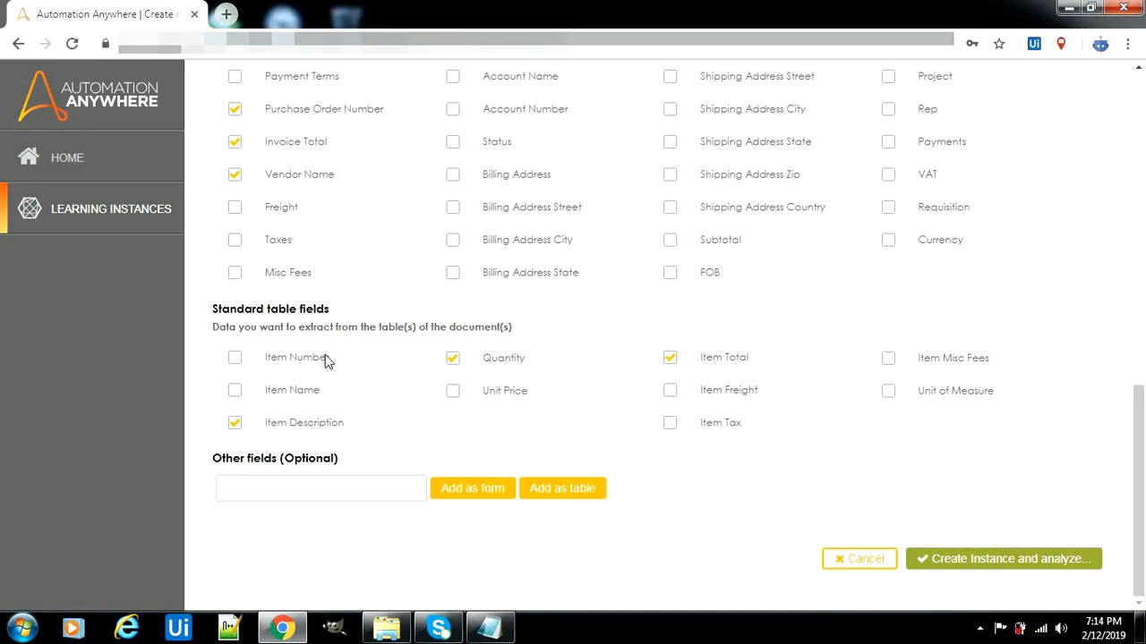
click(236, 391)
click(453, 394)
click(980, 562)
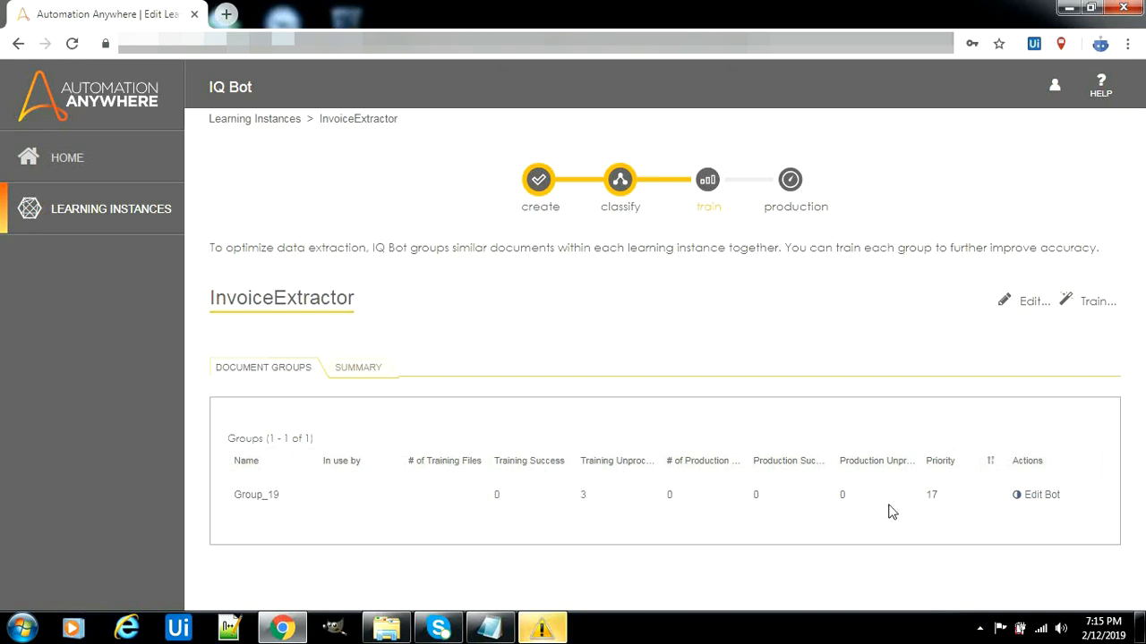
Start training and check the Invoice Date and Invoice Total mappings, then select Vendor Name
click(1094, 302)
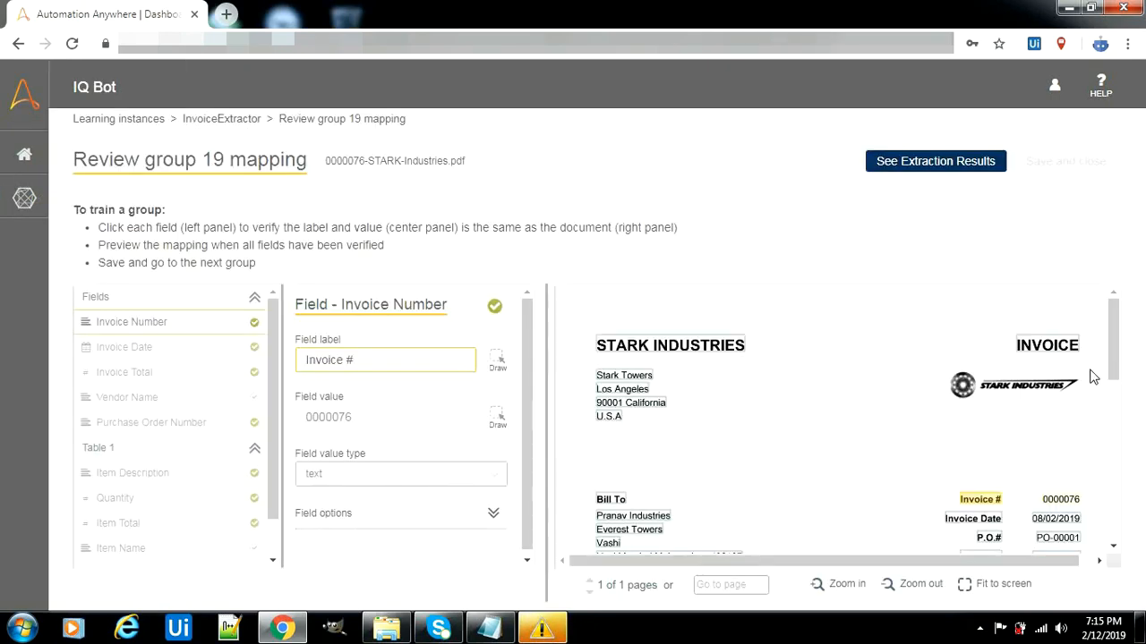
drag(1112, 347, 1117, 426)
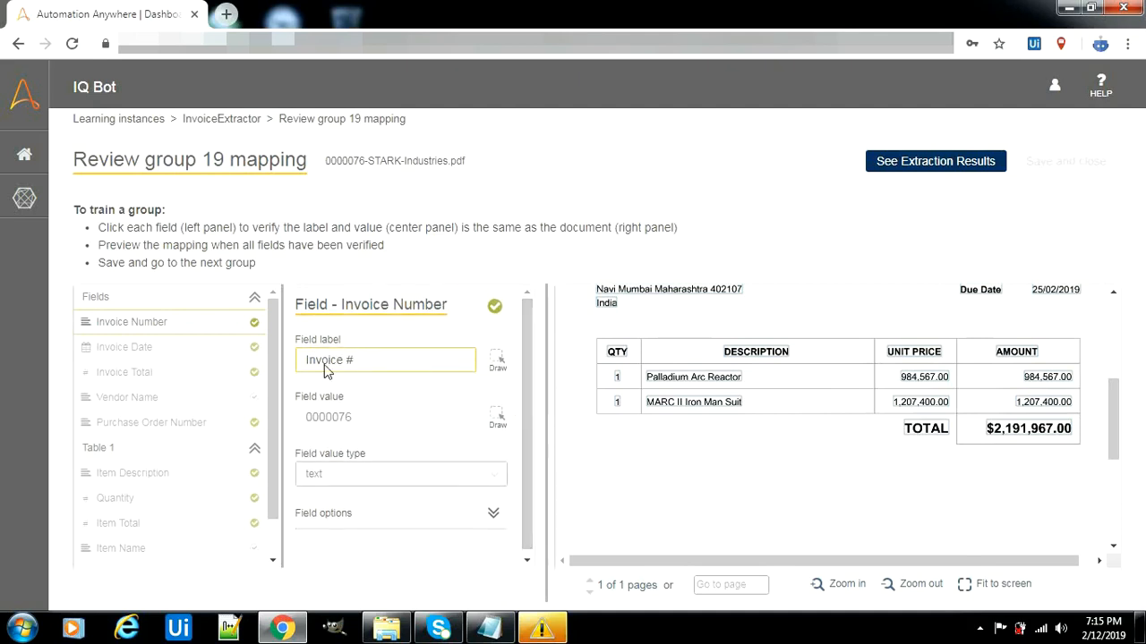
click(176, 357)
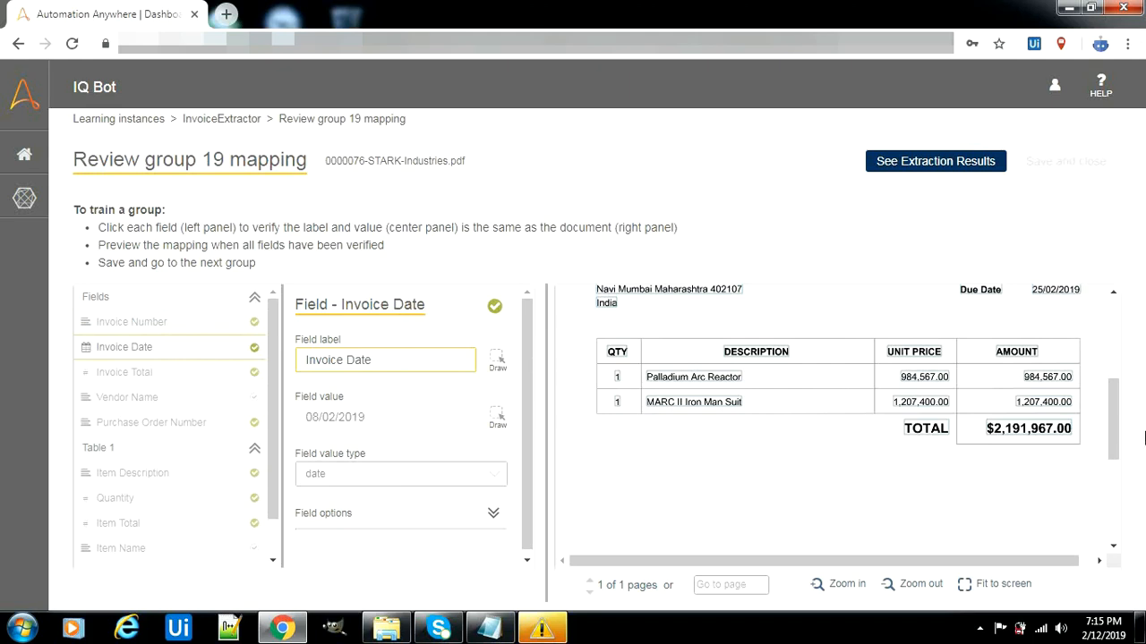
drag(1113, 437, 1114, 409)
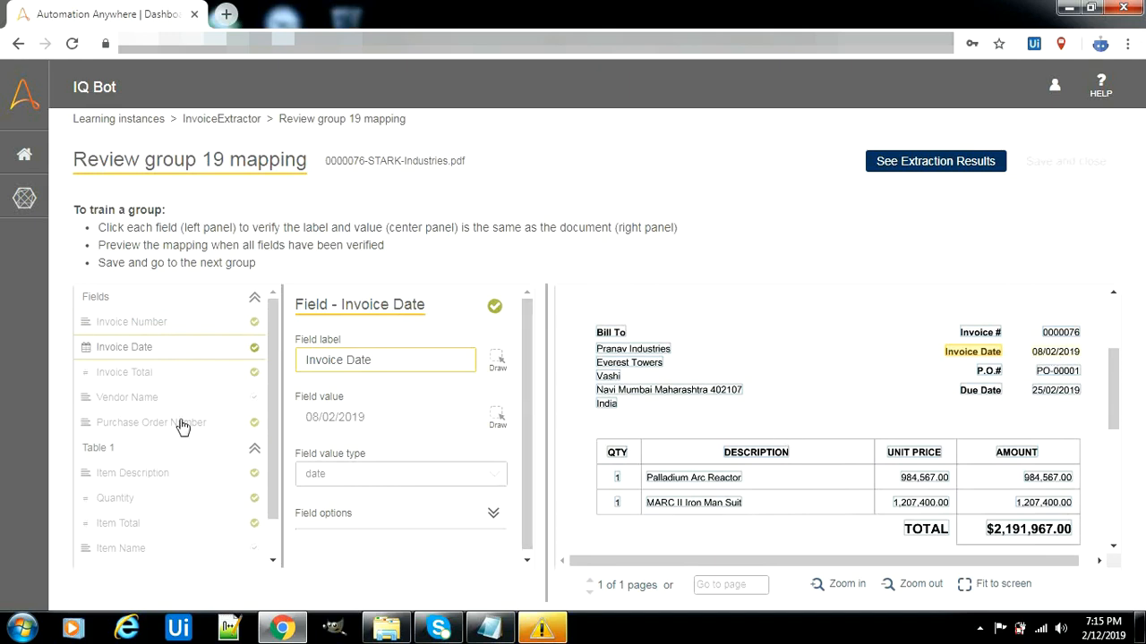
click(141, 379)
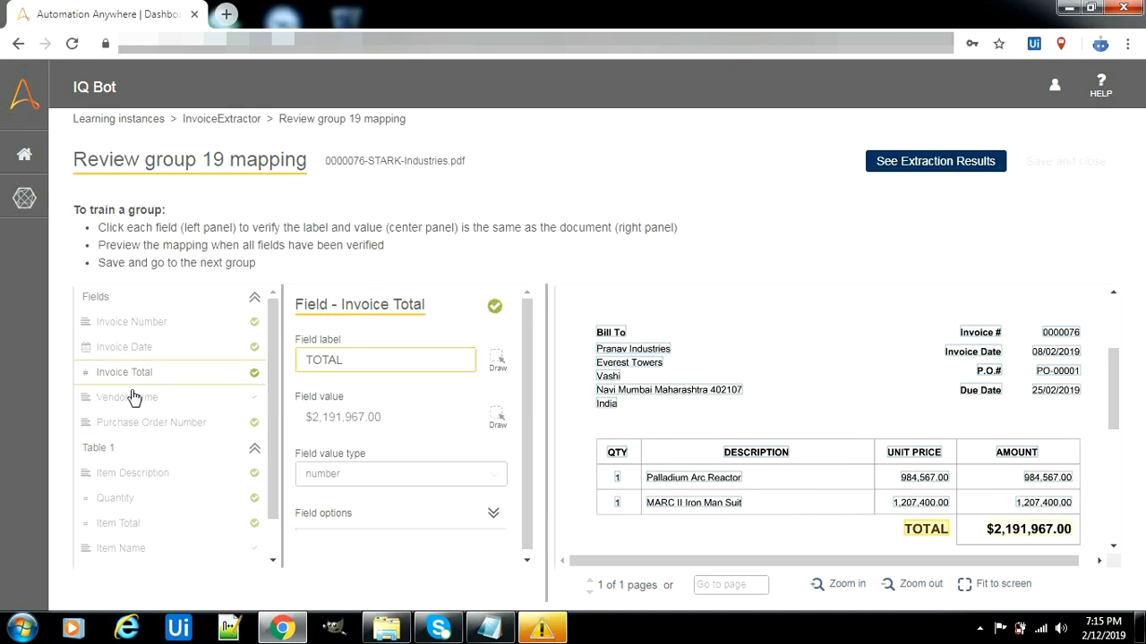
click(132, 399)
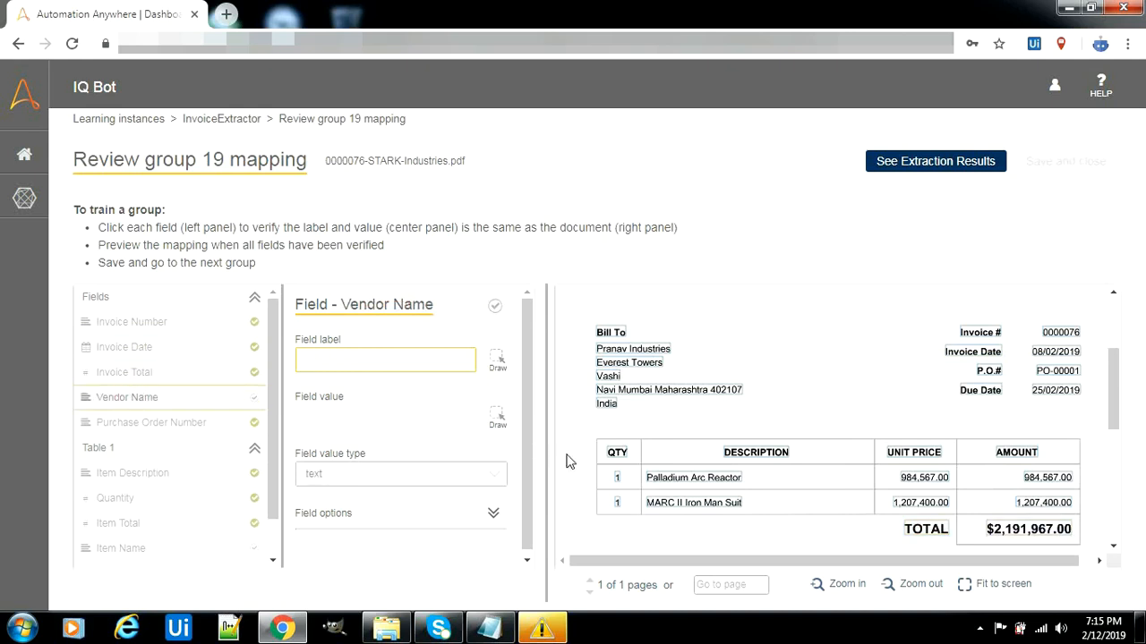
Try the STARK INDUSTRIES heading as the Vendor Name label and expand the field's options
drag(1113, 397, 1112, 354)
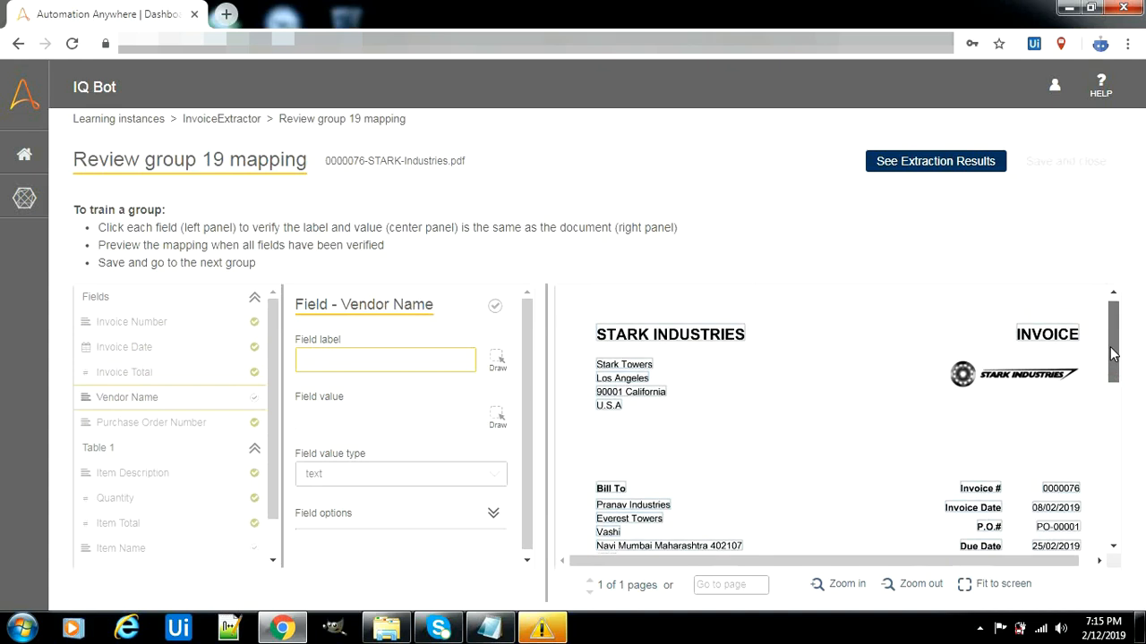
click(688, 344)
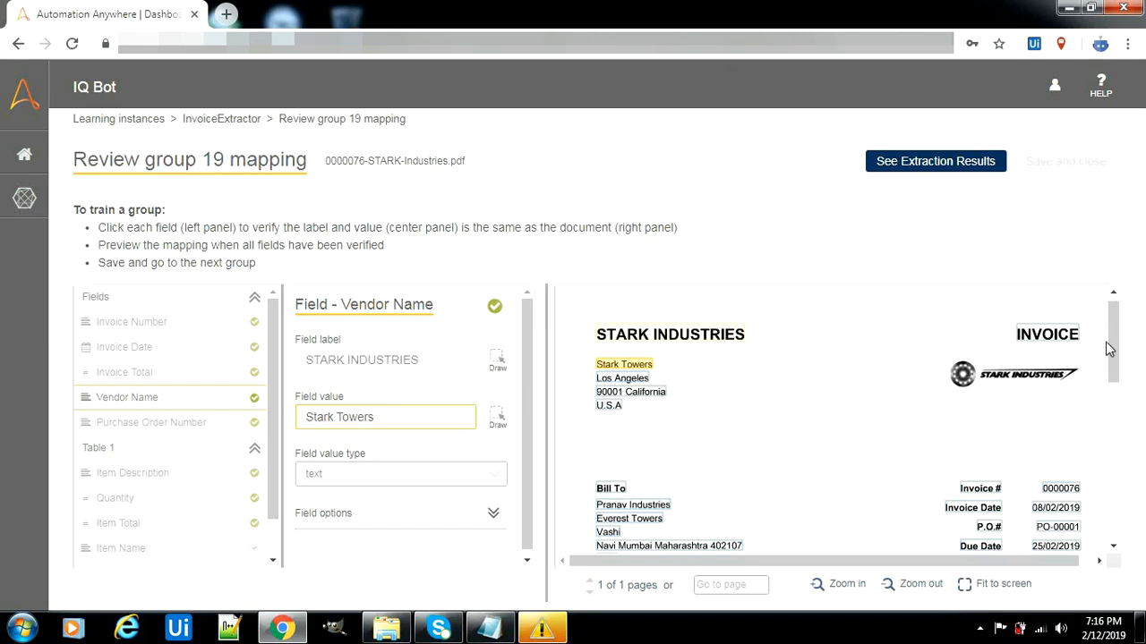
scroll(1107, 348, down, 1)
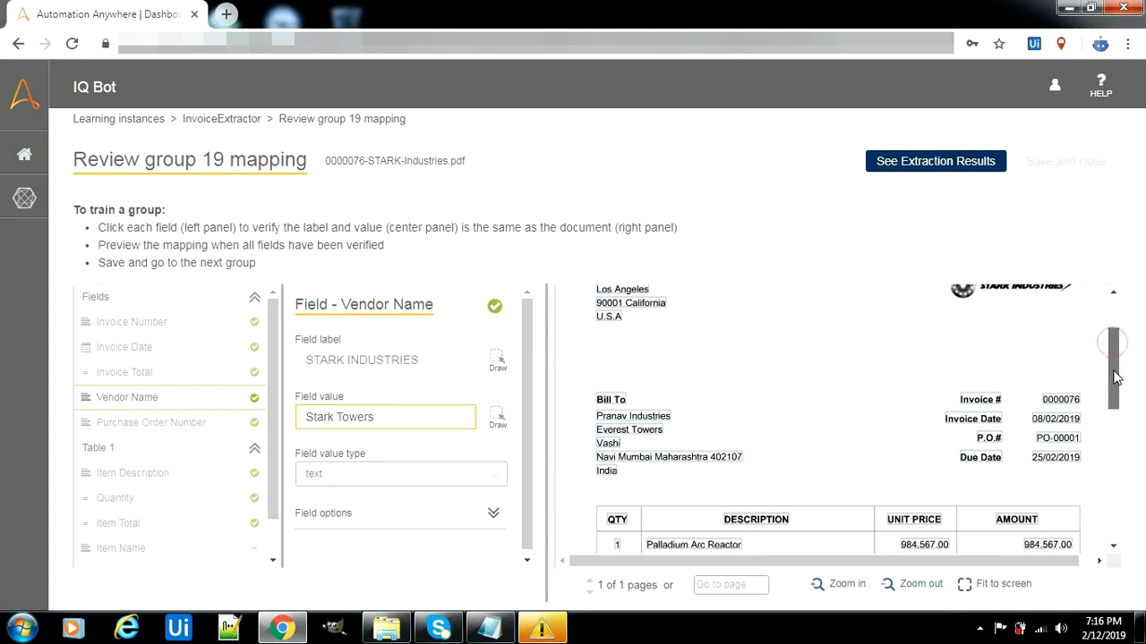
click(494, 517)
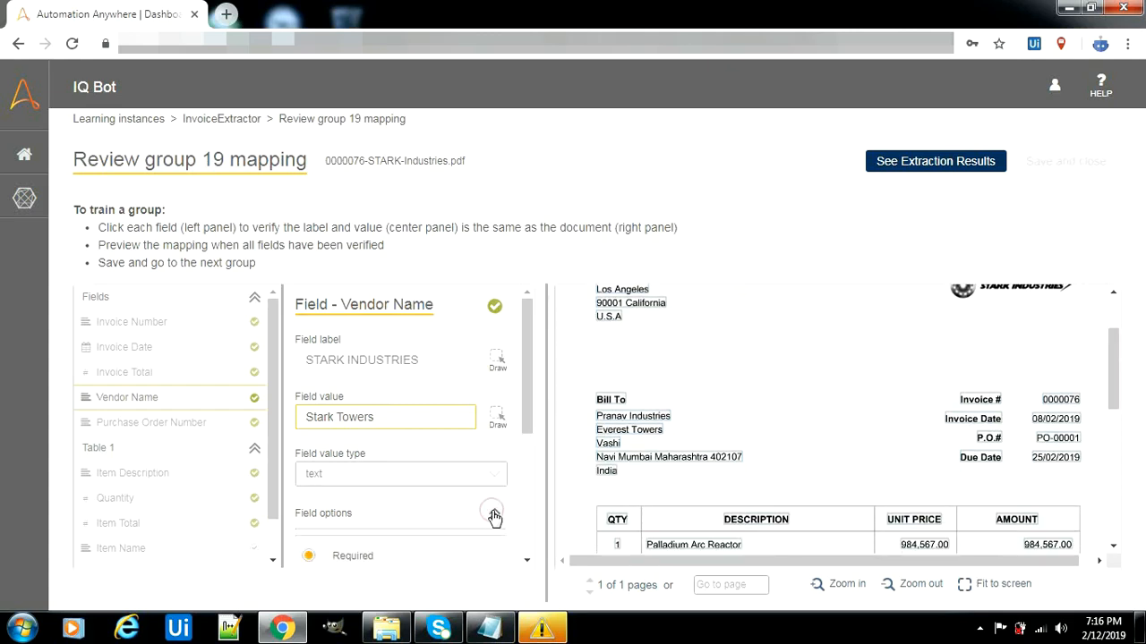
scroll(528, 452, down, 1)
drag(528, 452, 537, 408)
scroll(1119, 380, up, 1)
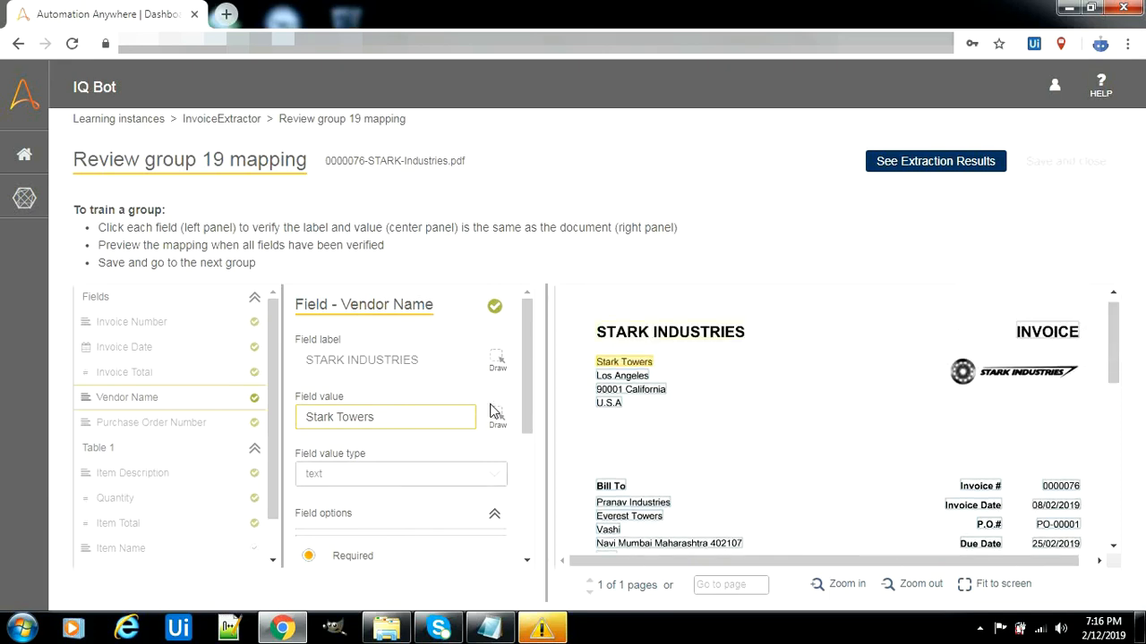
Set Vendor Name's label to the INVOICE heading and its value to STARK INDUSTRIES
click(467, 361)
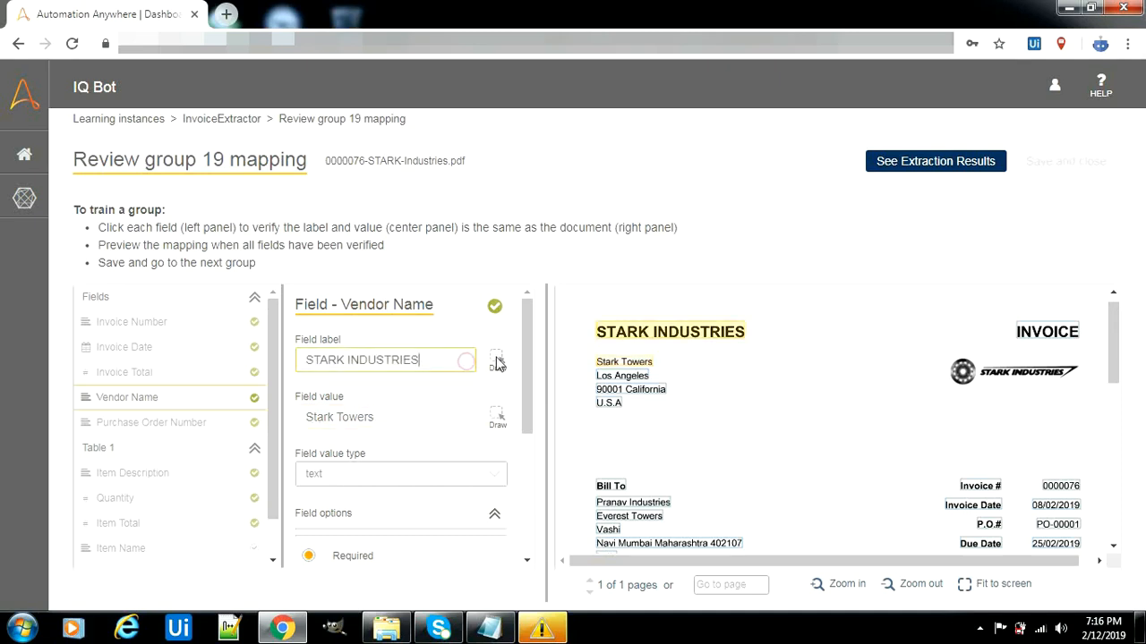
click(1044, 331)
click(460, 418)
click(645, 338)
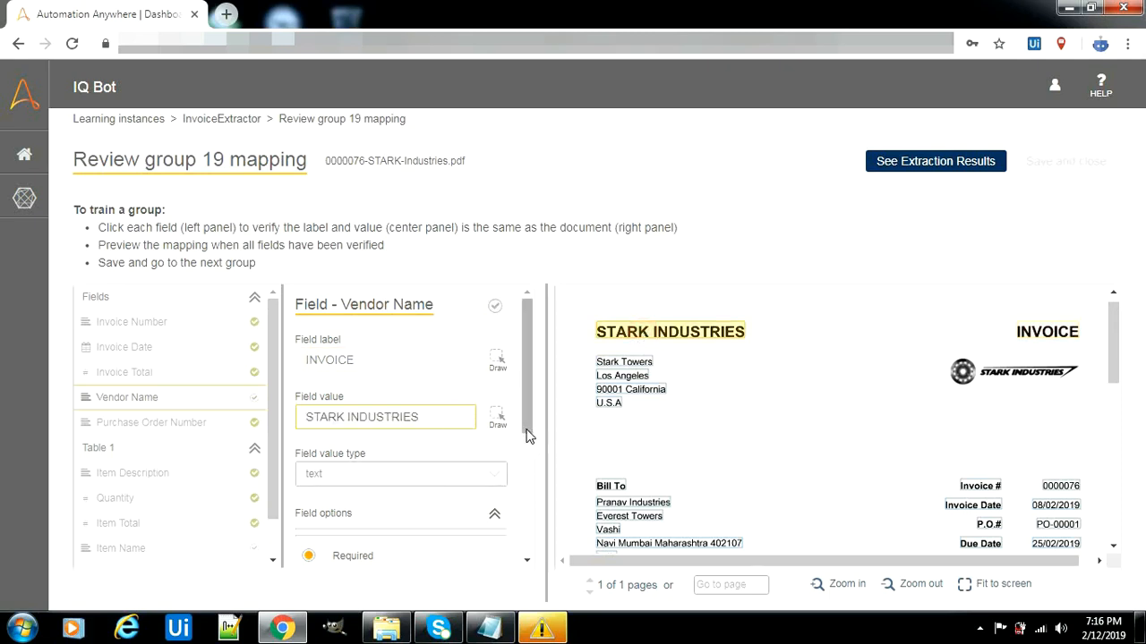
scroll(527, 434, down, 1)
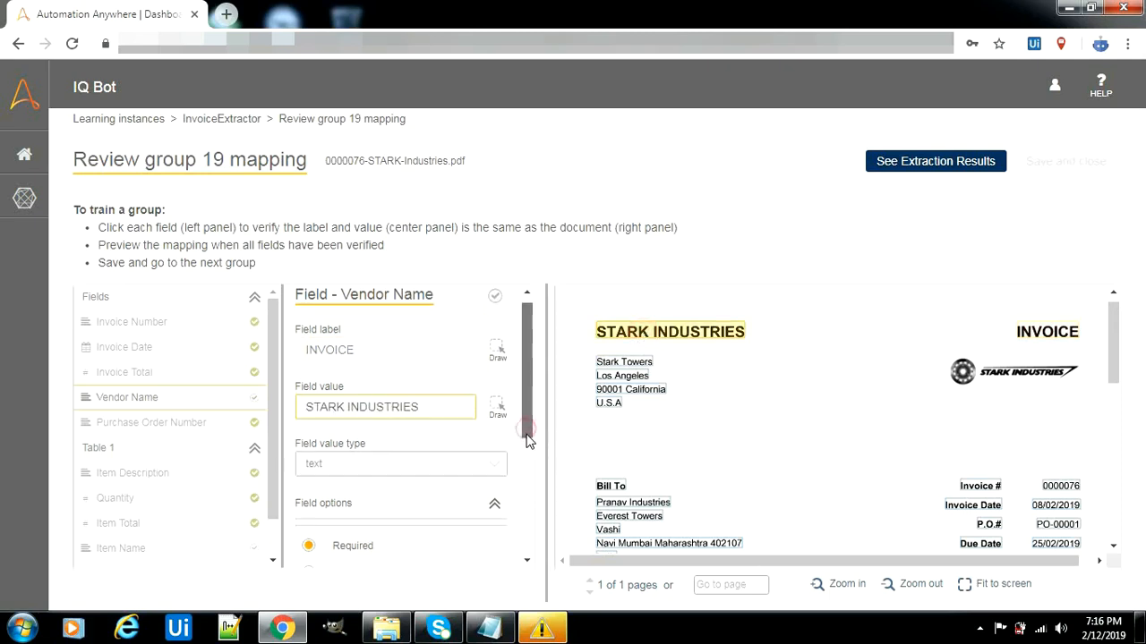
click(180, 426)
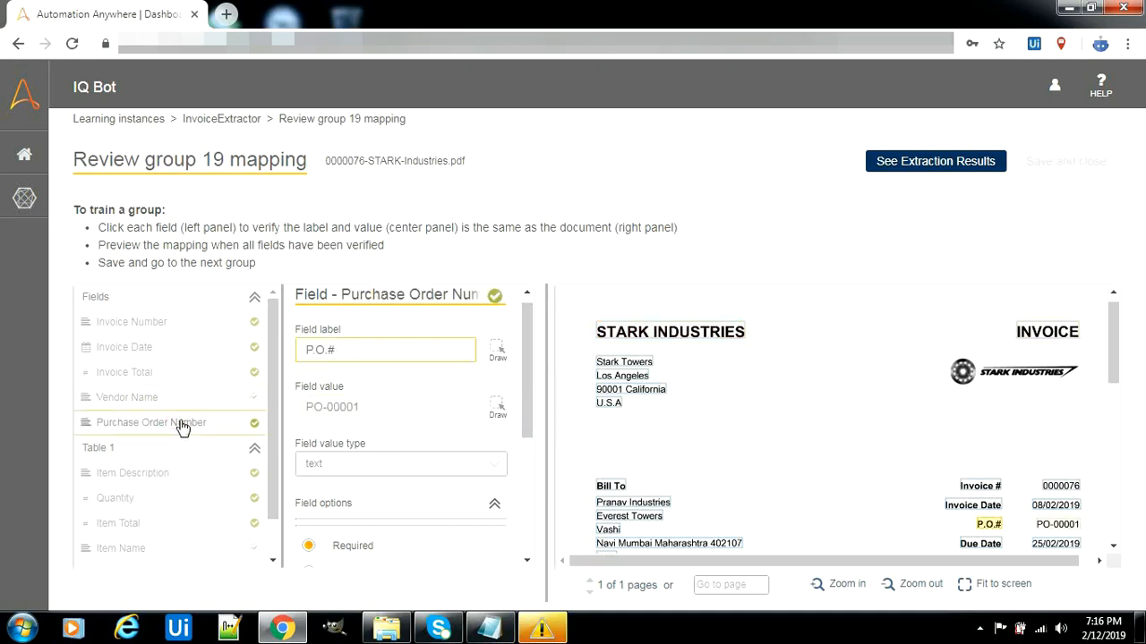
Review the Item Description and Quantity column mappings of Table 1
scroll(1115, 386, down, 1)
scroll(1113, 380, up, 1)
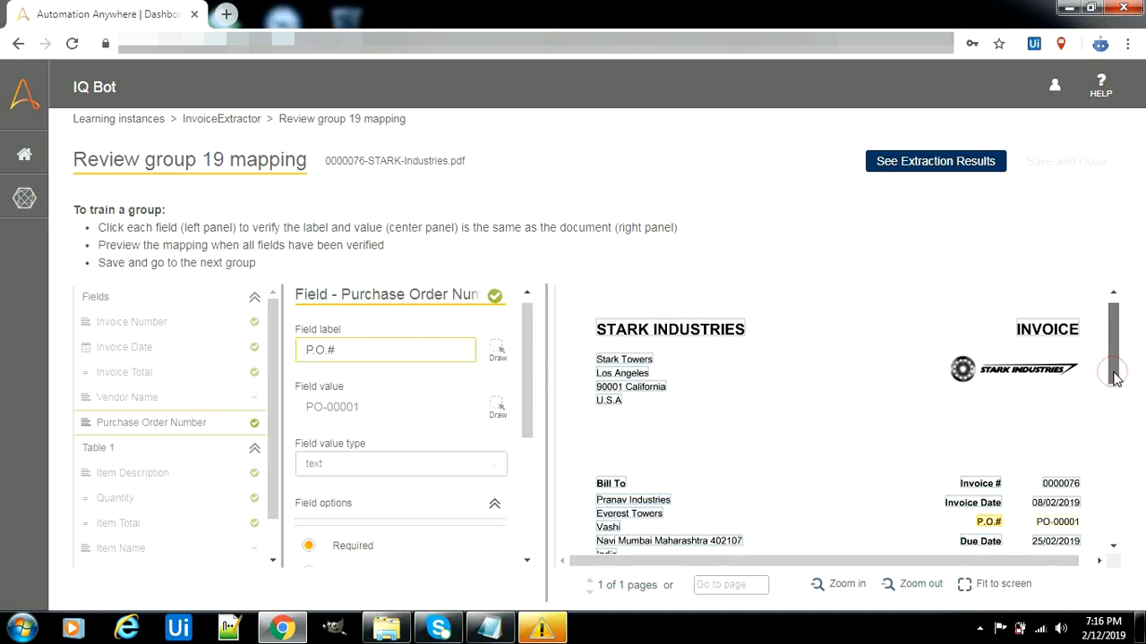
click(160, 483)
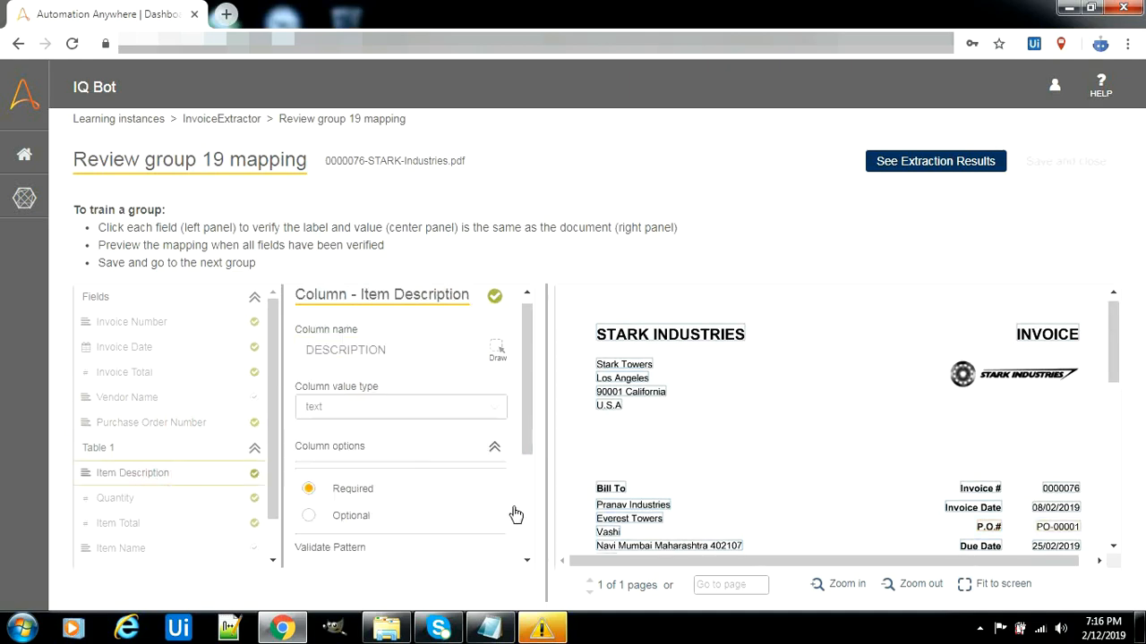
drag(1129, 374, 1118, 450)
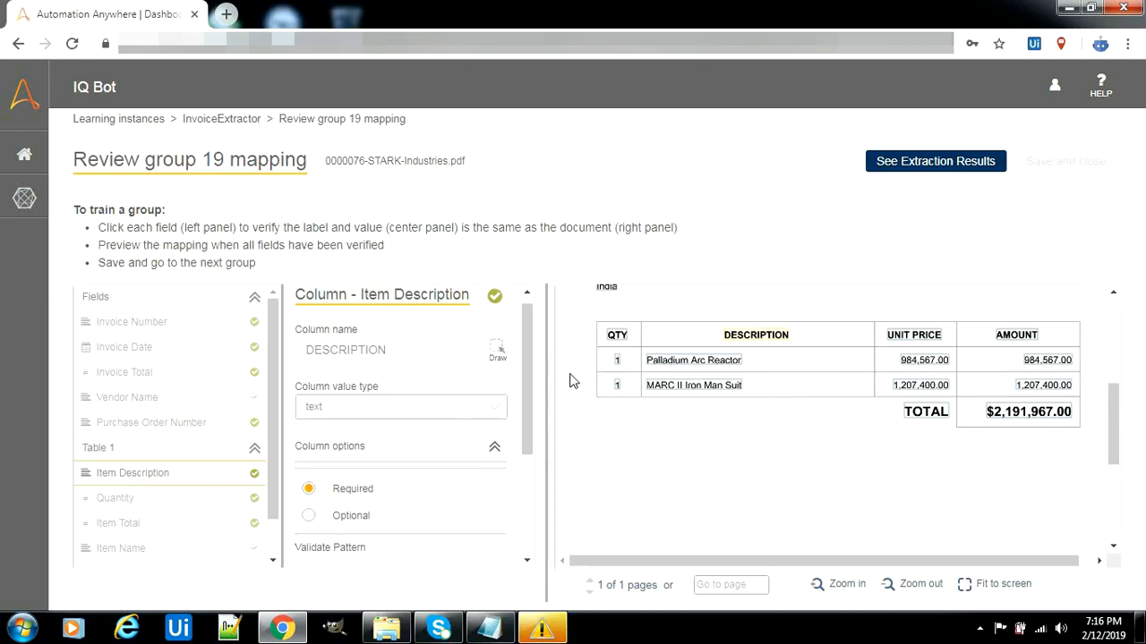
drag(531, 379, 525, 487)
click(178, 500)
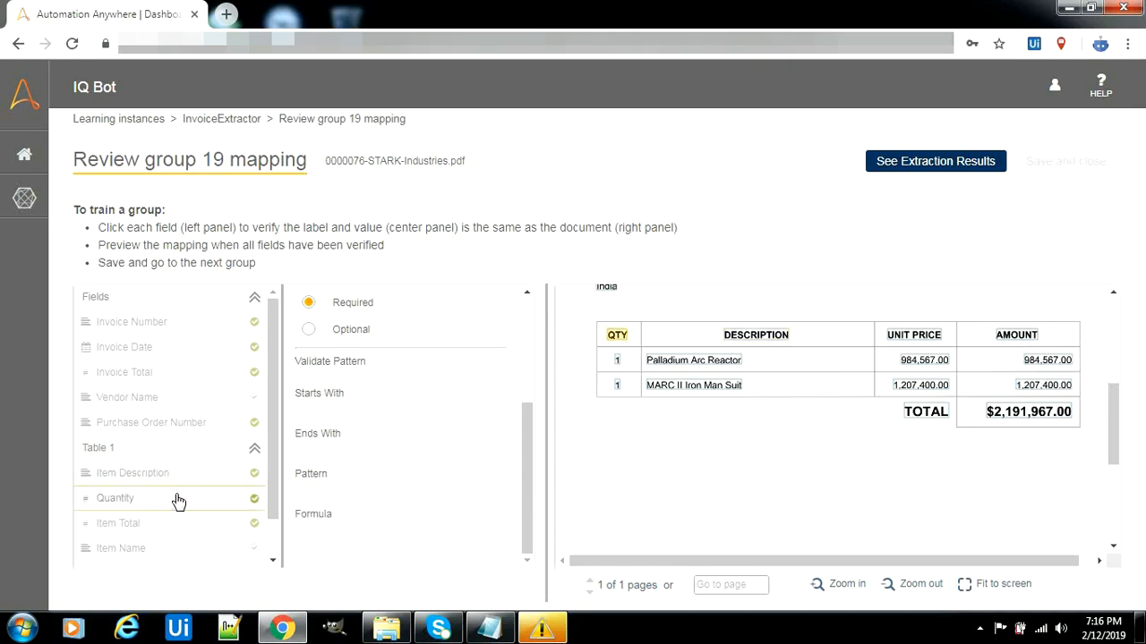
drag(528, 499, 535, 376)
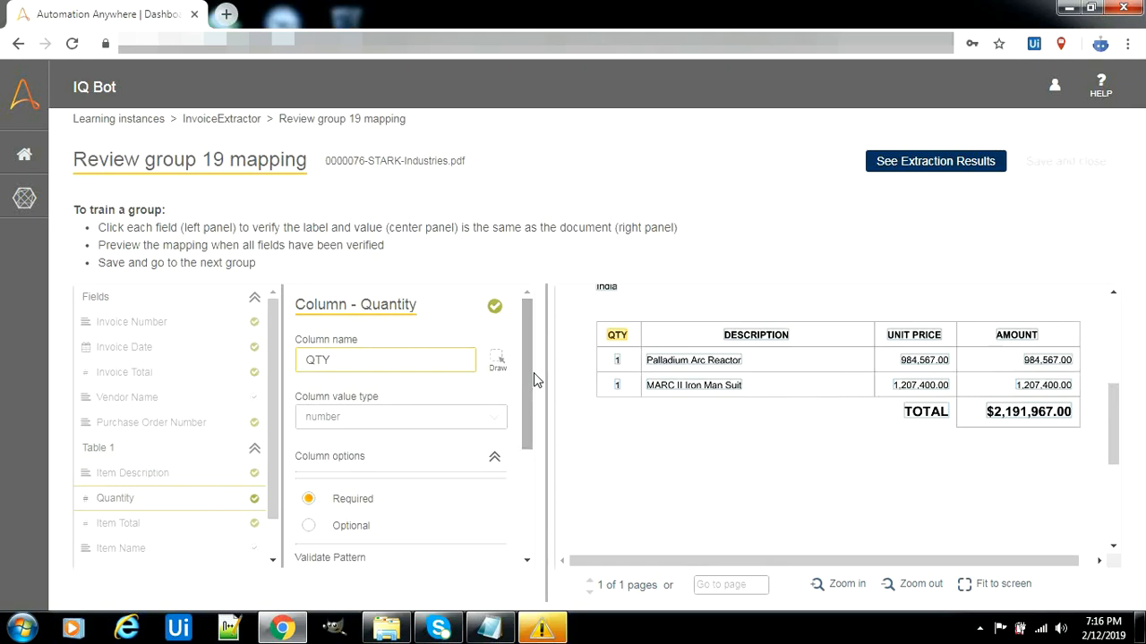
Recheck Item Description, Quantity and Item Total, inspect the unmapped Item Name, and open the Table 1 settings
click(213, 473)
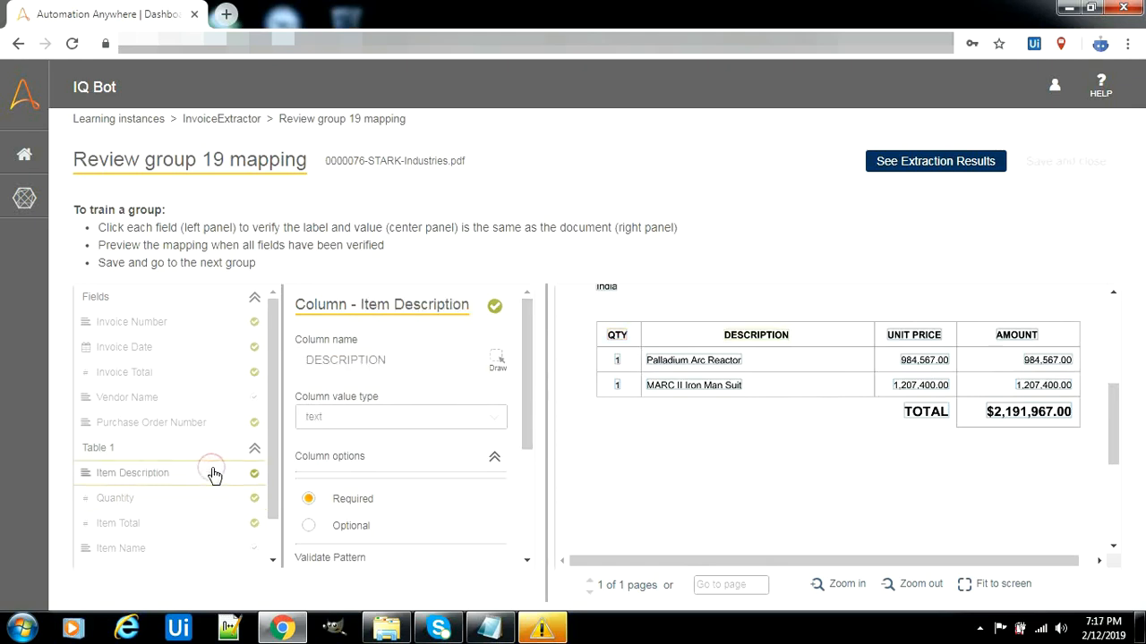
click(181, 507)
click(167, 524)
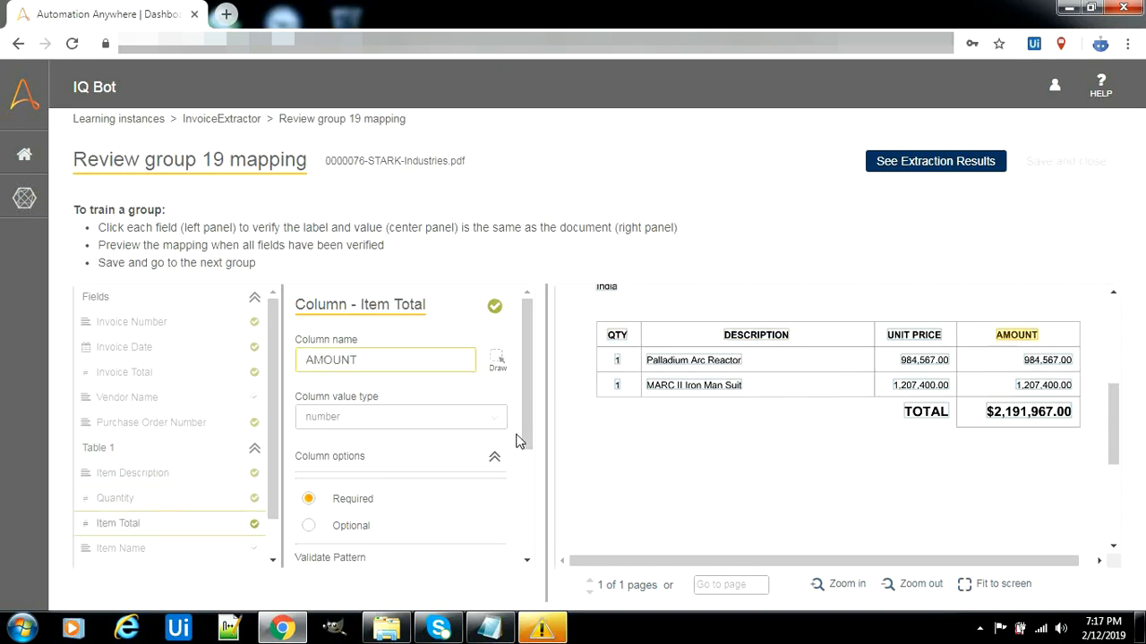
drag(528, 424, 529, 496)
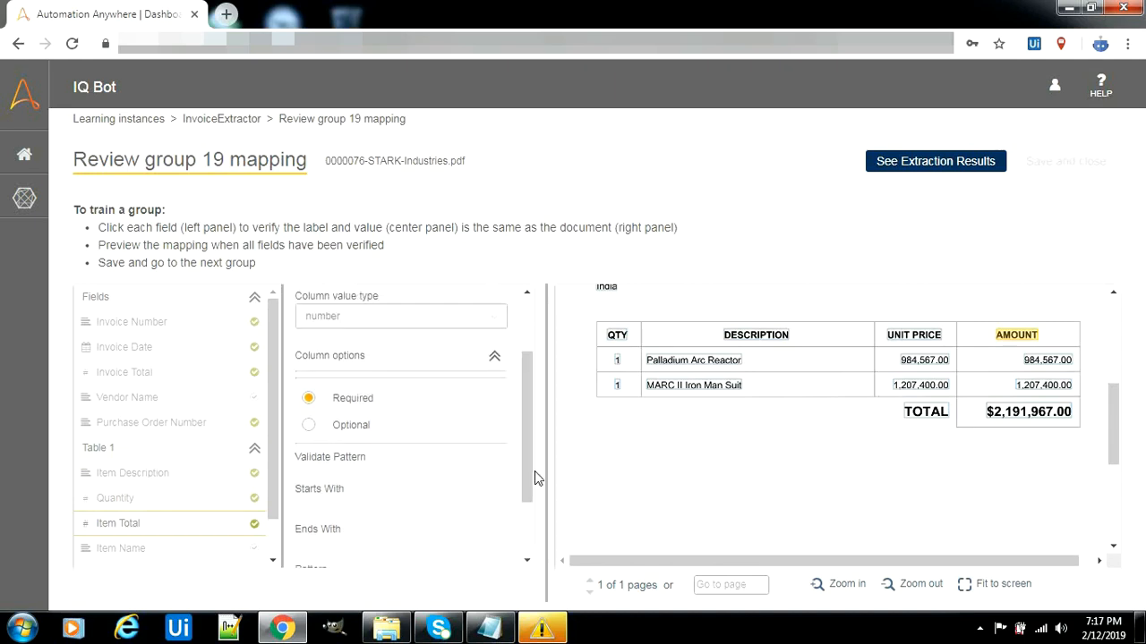
drag(276, 479, 275, 530)
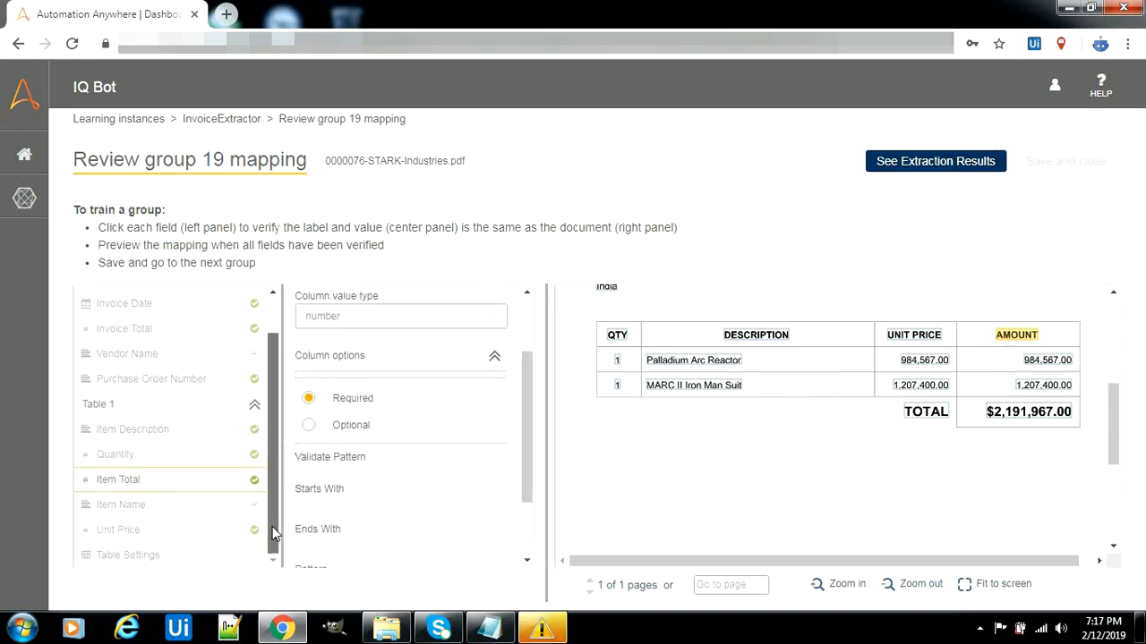
click(220, 505)
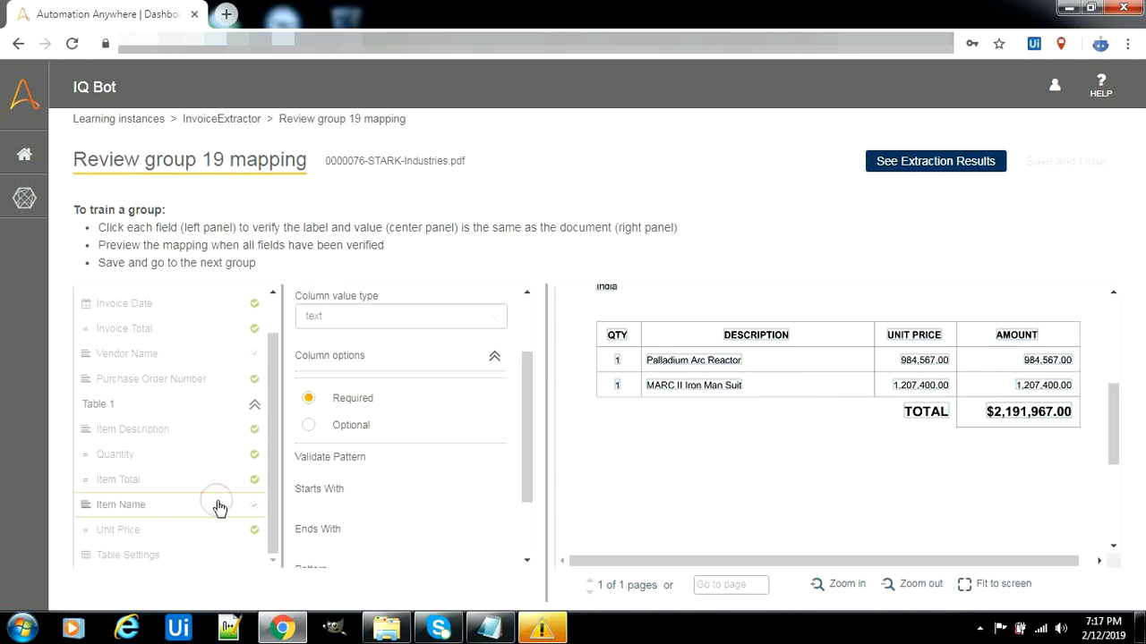
click(176, 556)
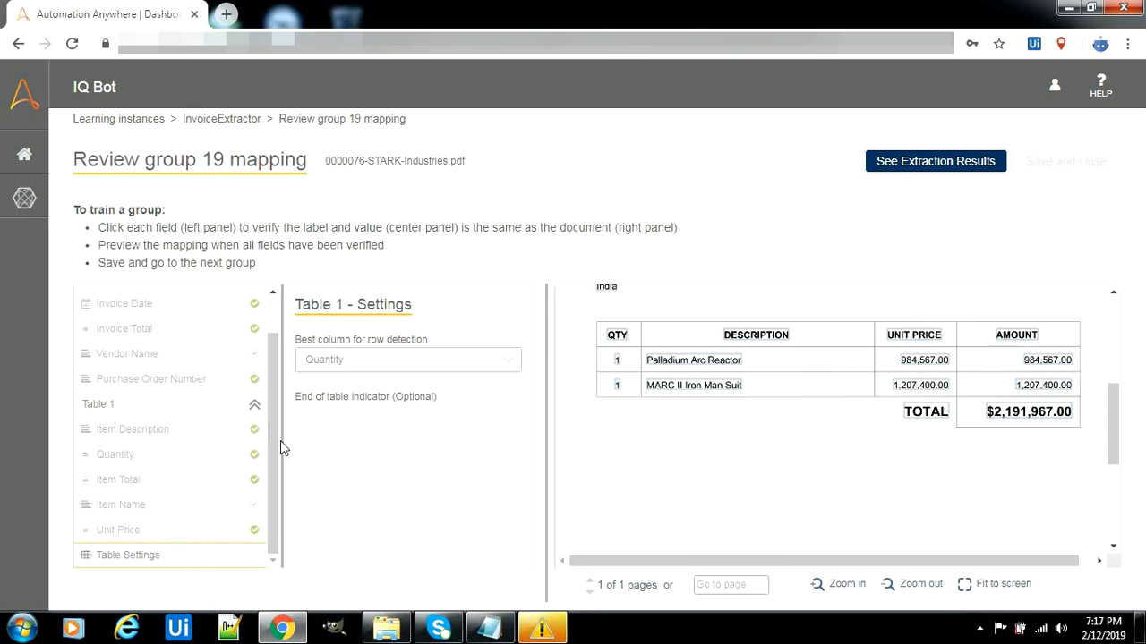
mouse_move(278, 441)
mouse_down()
mouse_move(279, 414)
mouse_move(277, 430)
mouse_up()
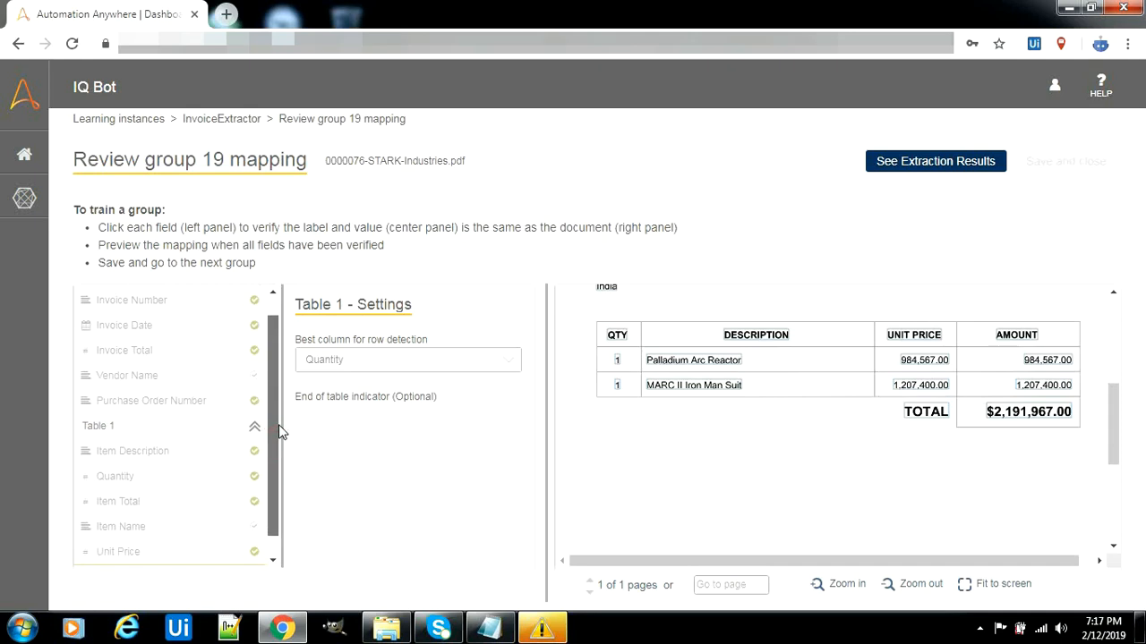
Recheck Item Description, Quantity and Item Total, then map Item Name to the DESCRIPTION column
click(219, 451)
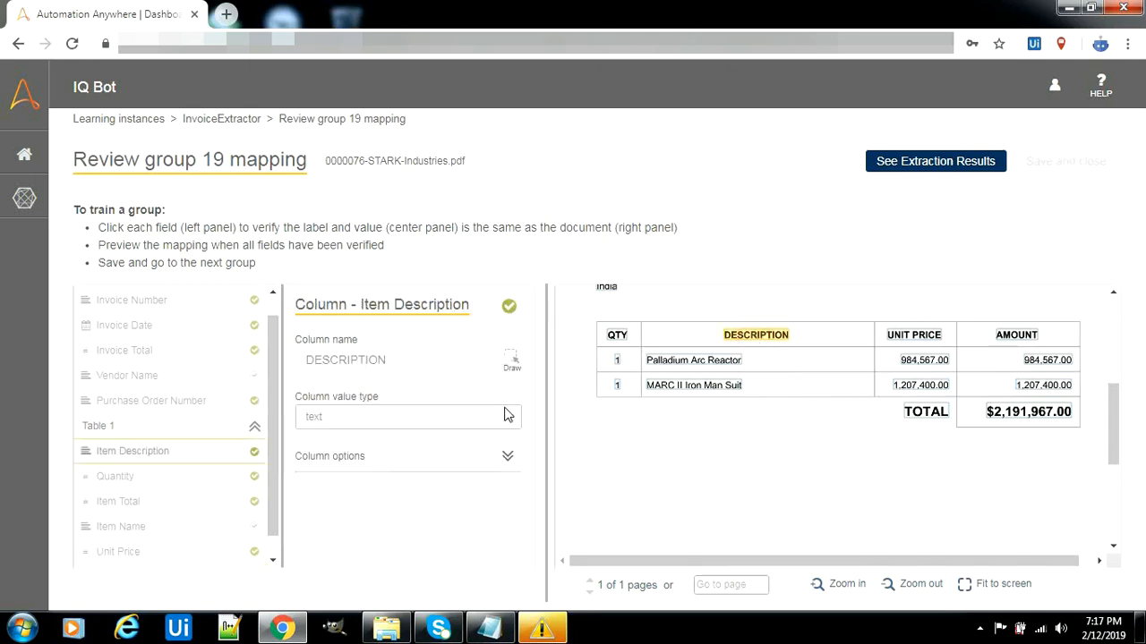
click(205, 486)
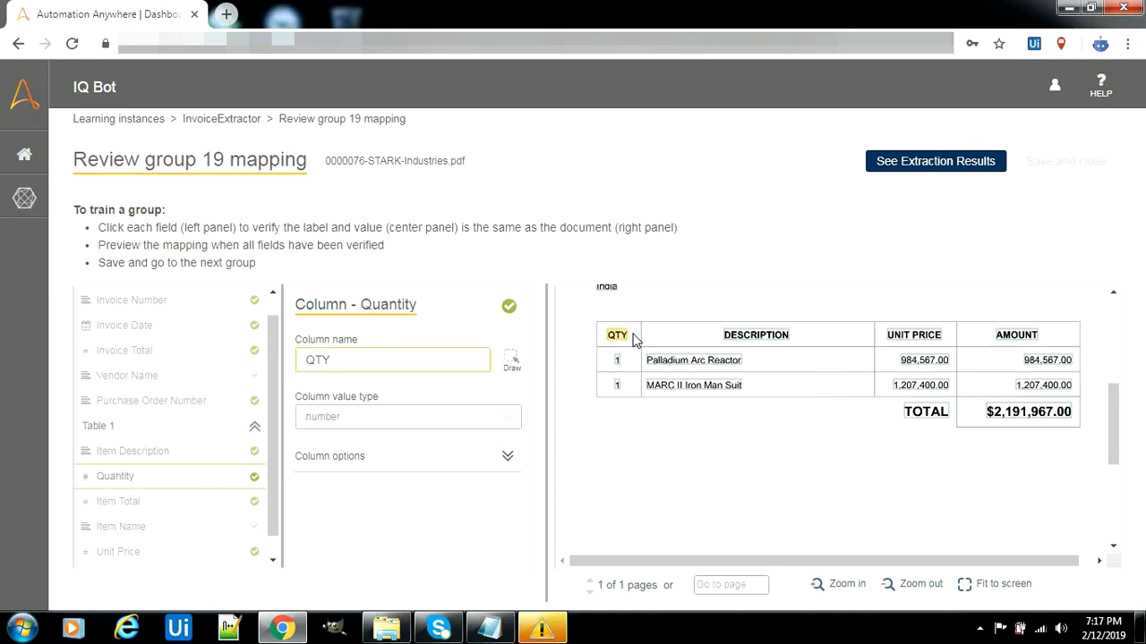
click(161, 504)
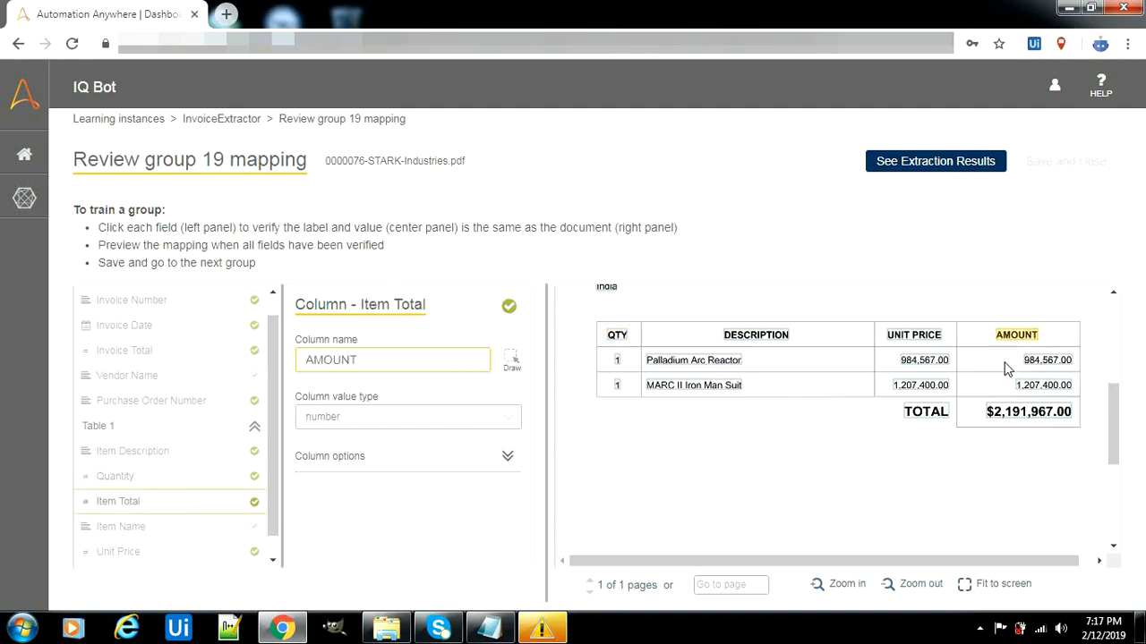
click(197, 533)
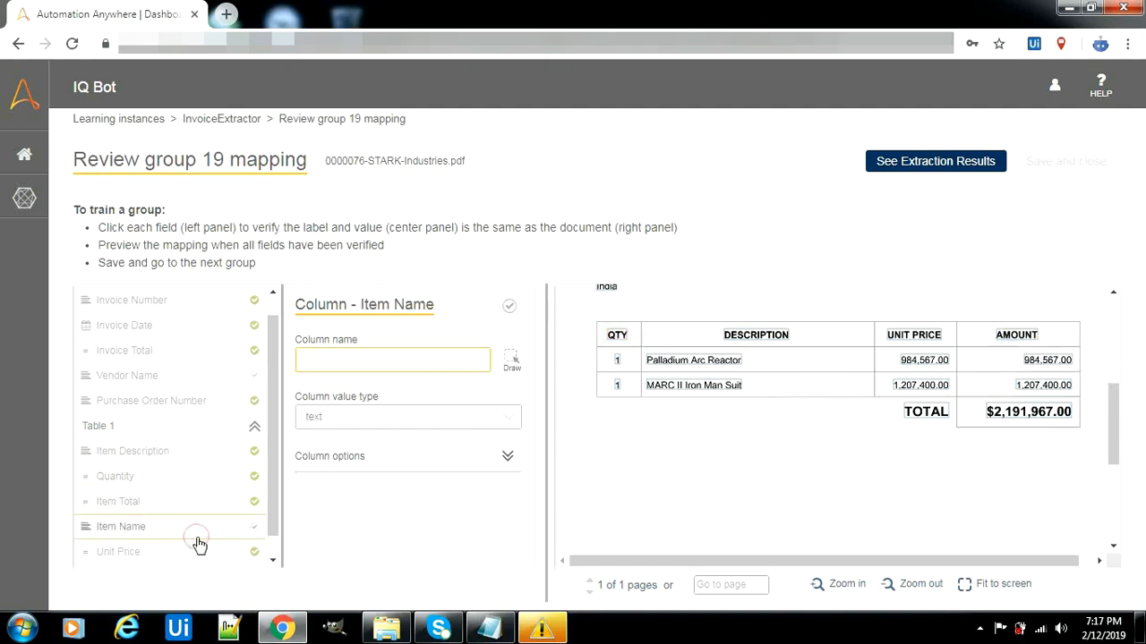
click(772, 344)
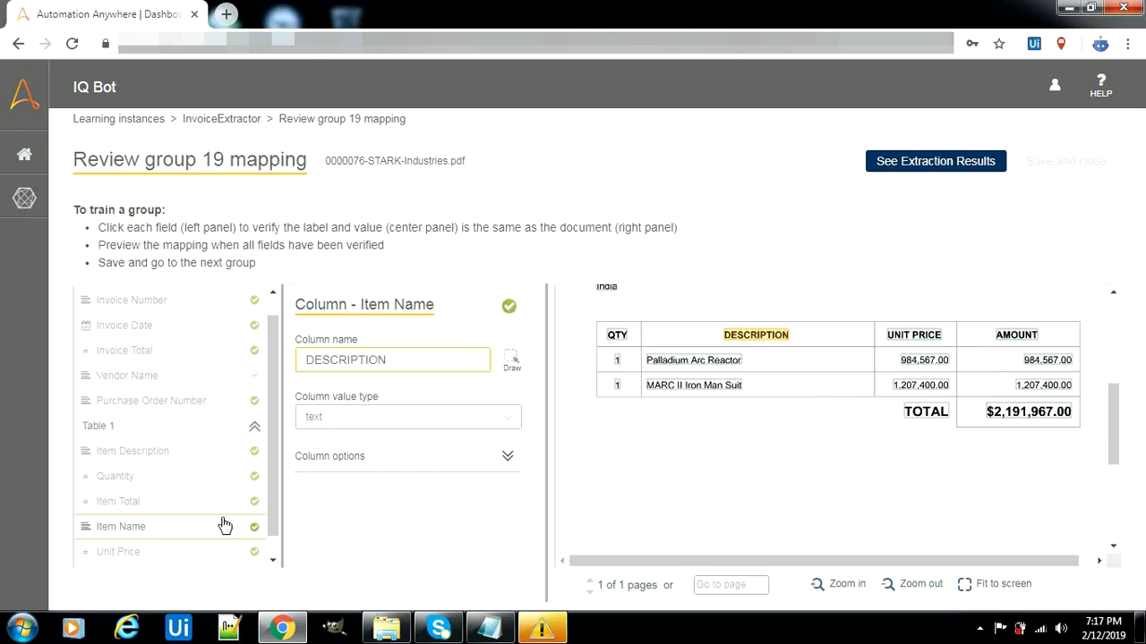
Verify Unit Price, return to the Table 1 settings, and dismiss the Windows colour-scheme popup
click(179, 560)
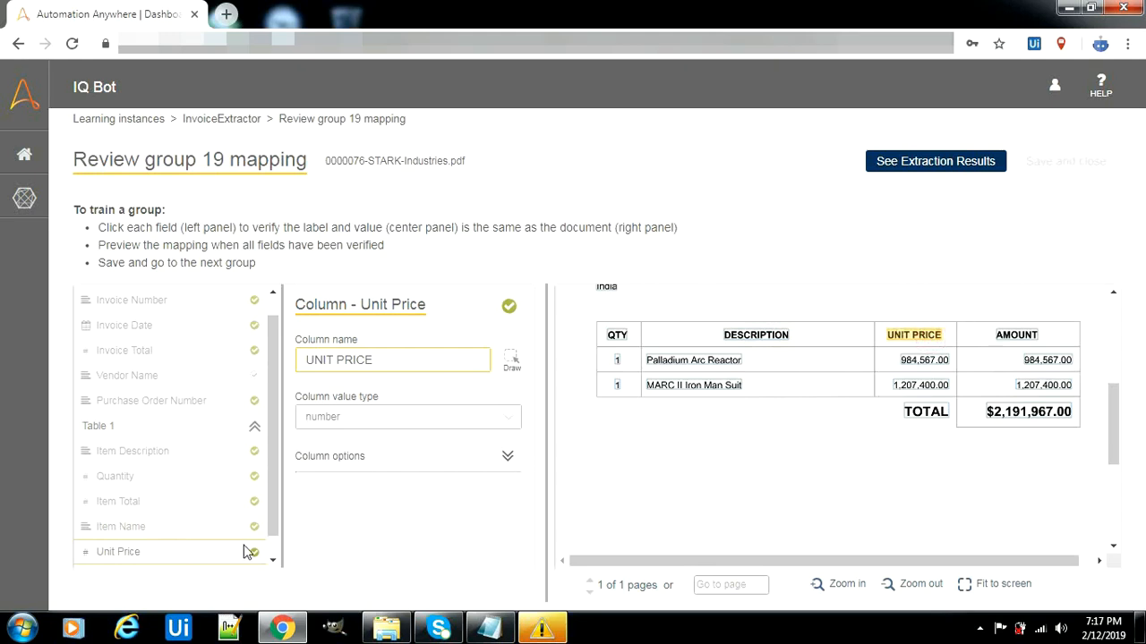
scroll(268, 518, down, 1)
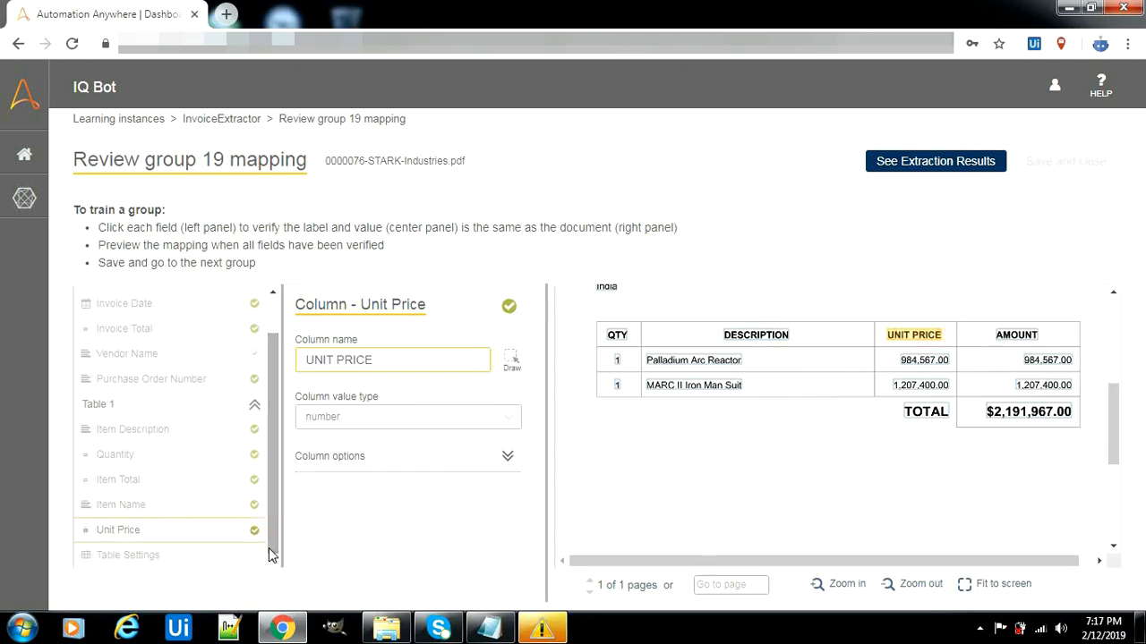
click(210, 557)
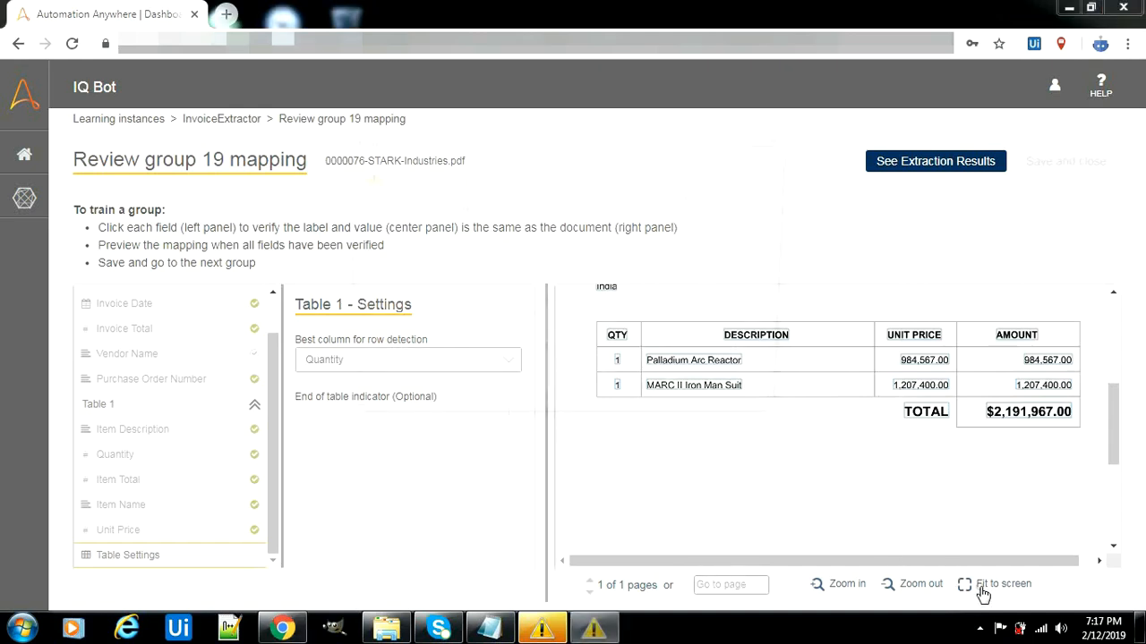
click(775, 136)
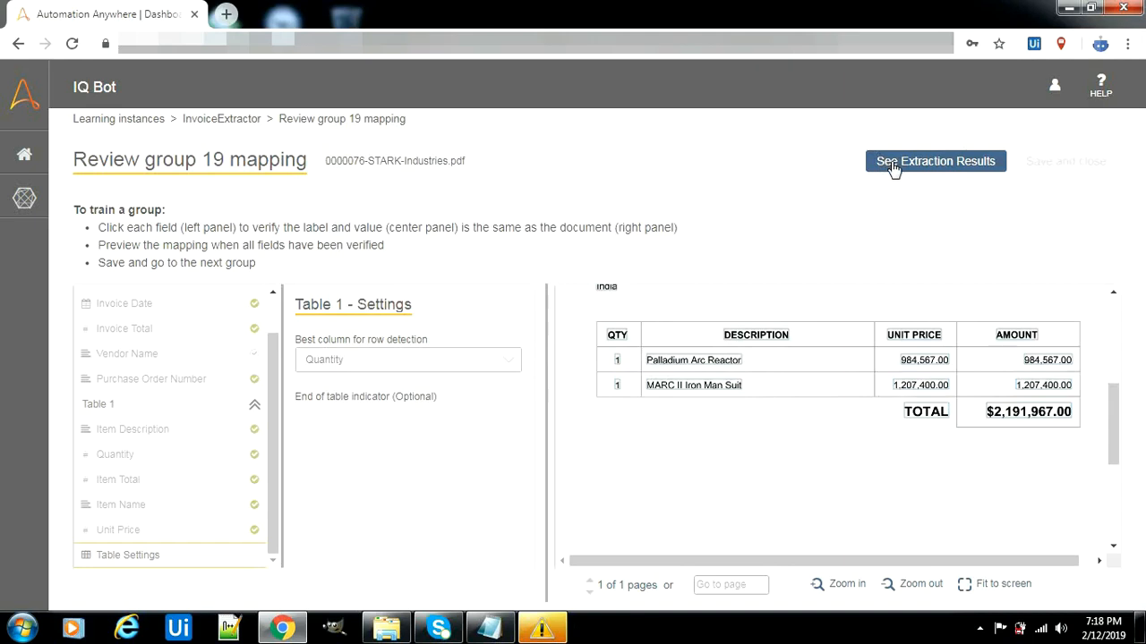
Preview group 19's extraction results and check the second row's Item Total value
click(892, 165)
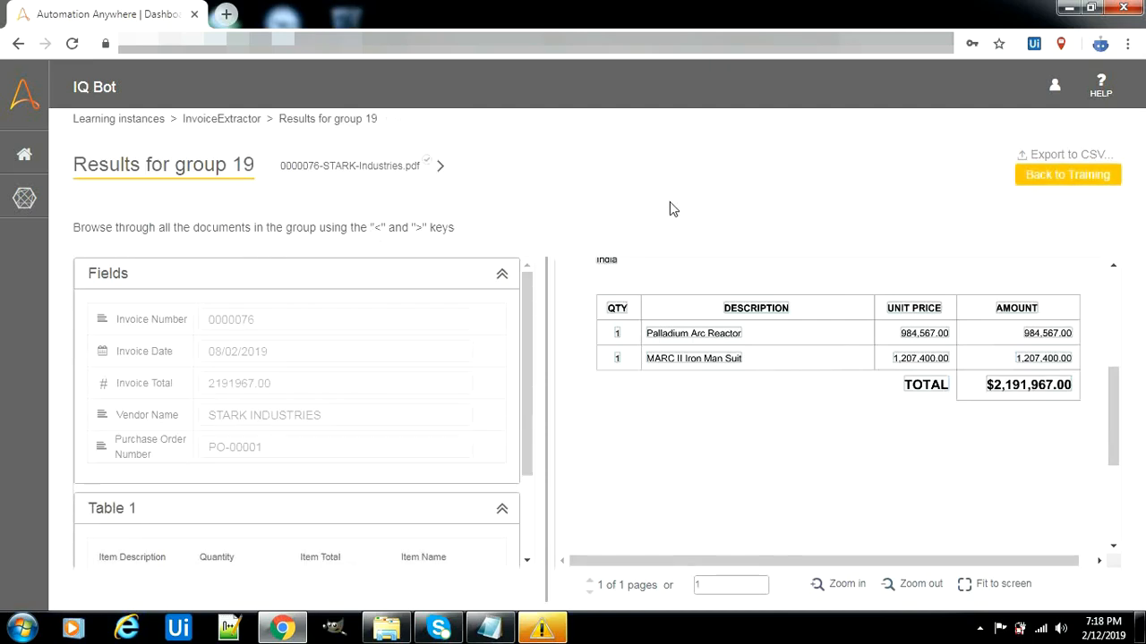
mouse_move(1116, 387)
mouse_down()
mouse_move(1114, 322)
mouse_move(1116, 390)
mouse_move(1115, 365)
mouse_up()
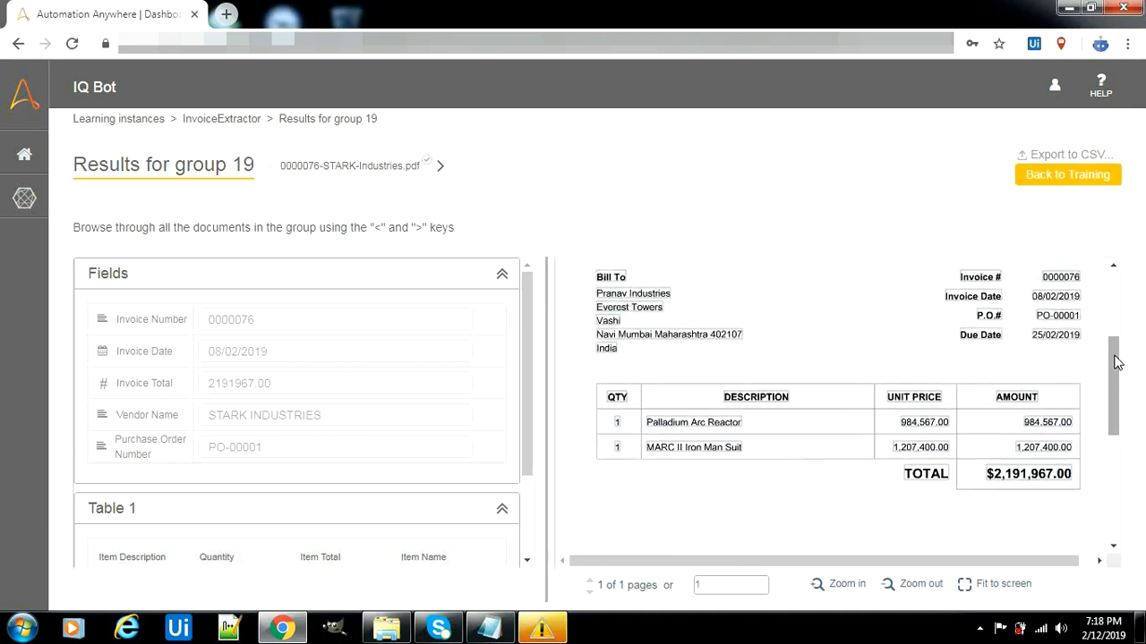
drag(529, 384, 527, 474)
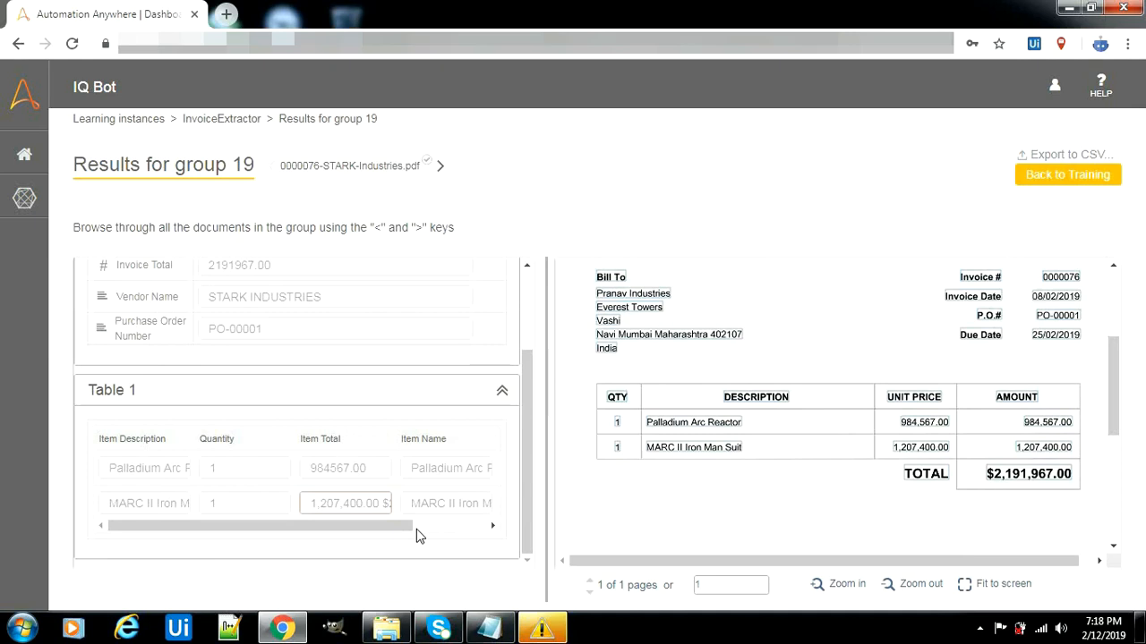
drag(396, 529, 435, 529)
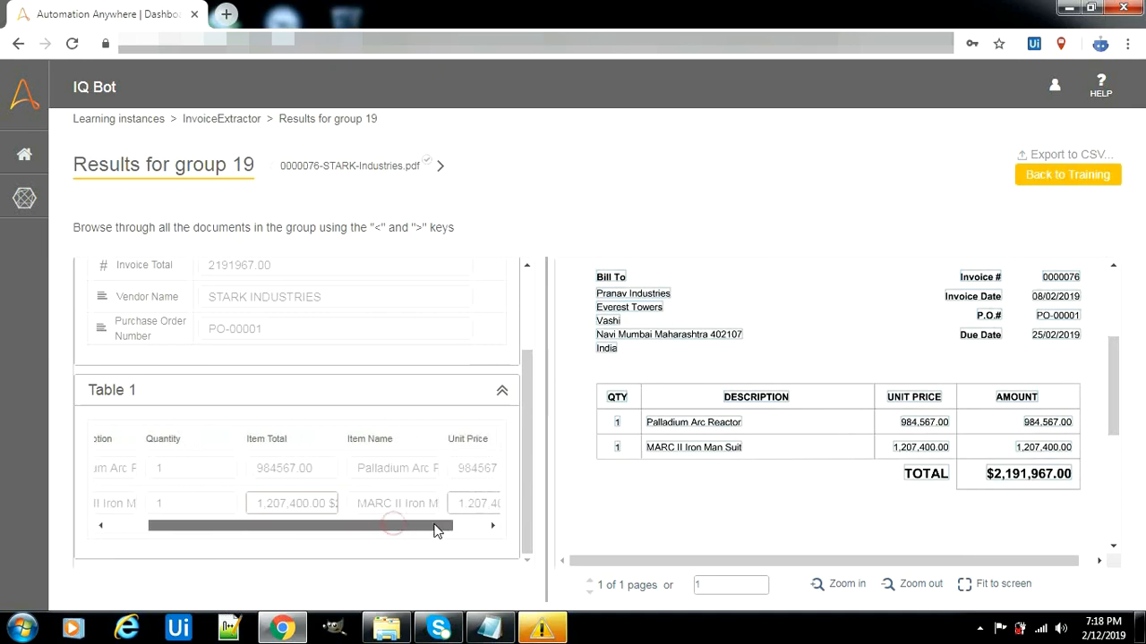
click(329, 503)
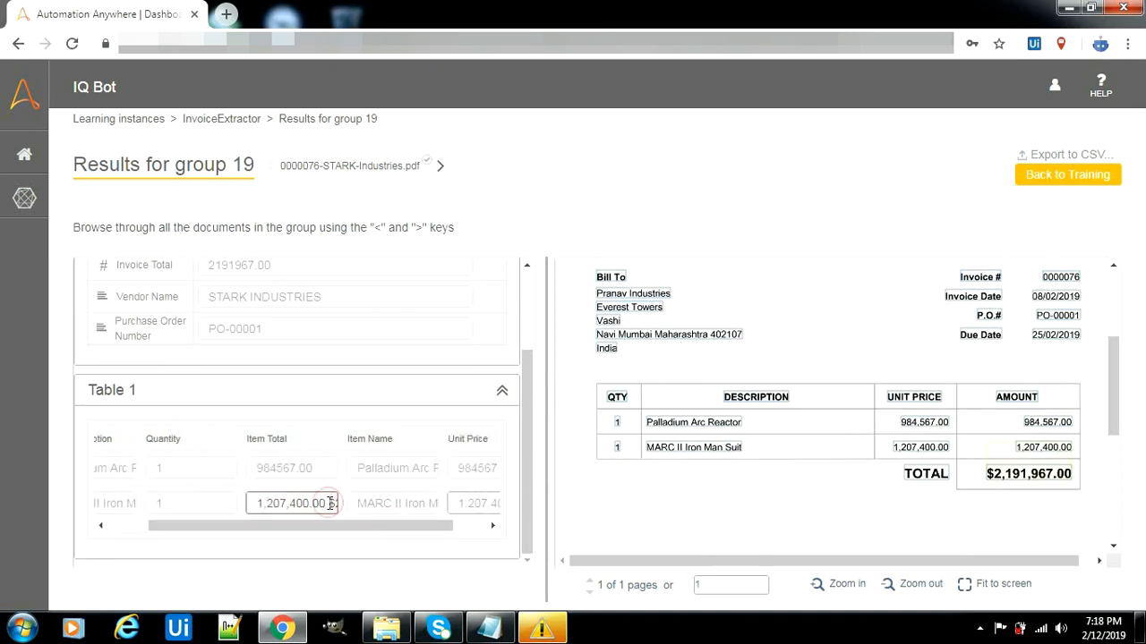
scroll(329, 503, right, 1)
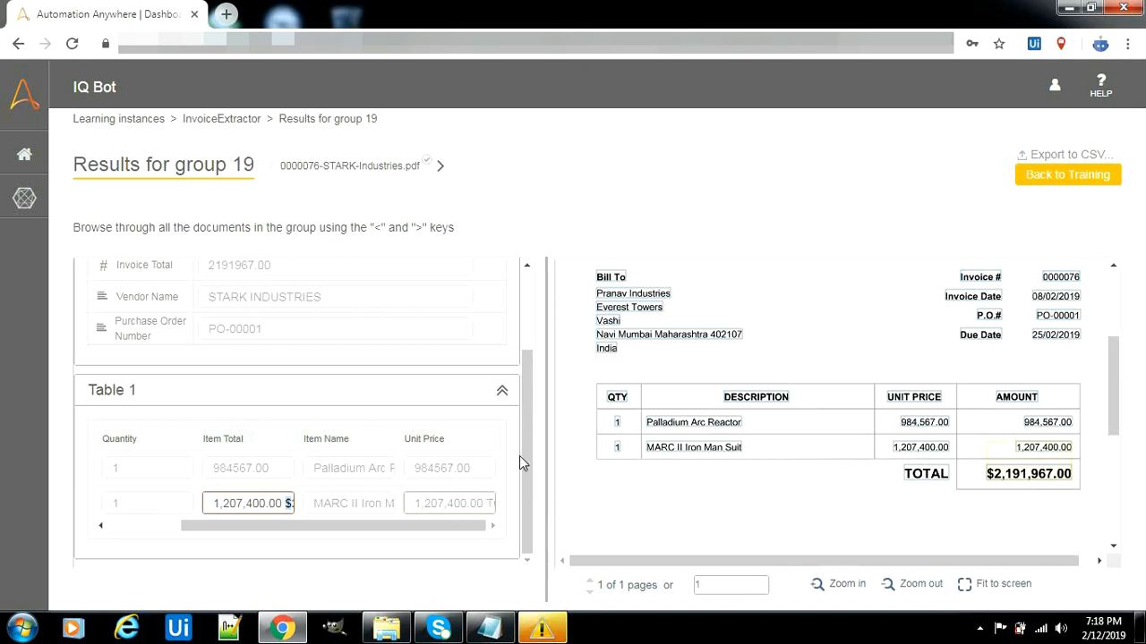
Export the extraction results to a CSV file and return to the training review
drag(528, 426, 528, 506)
click(1079, 156)
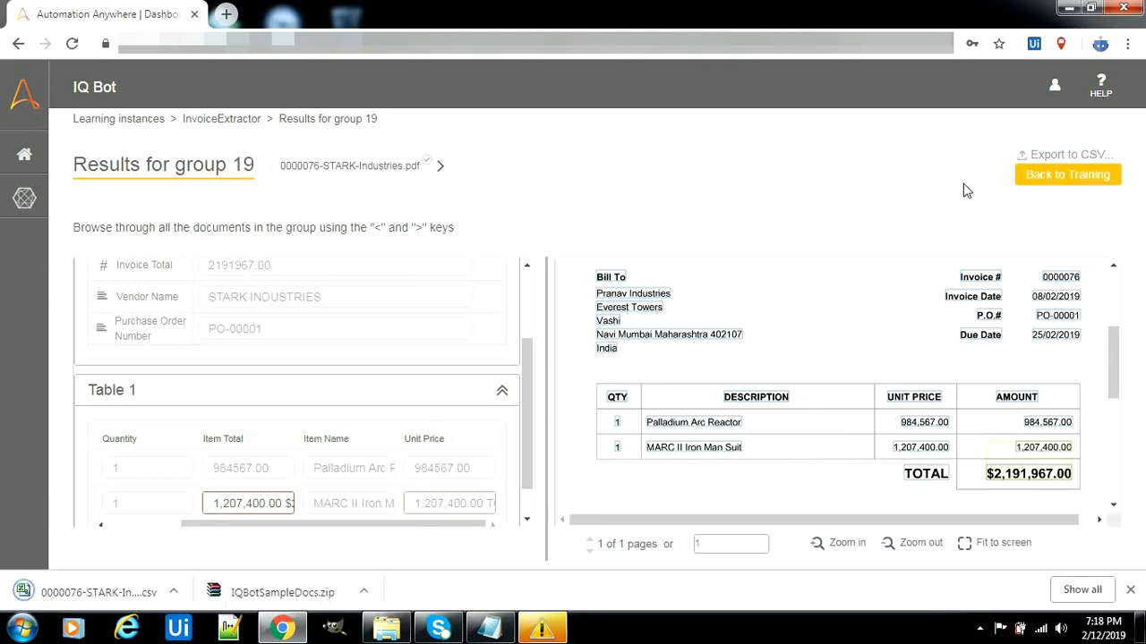
click(1044, 177)
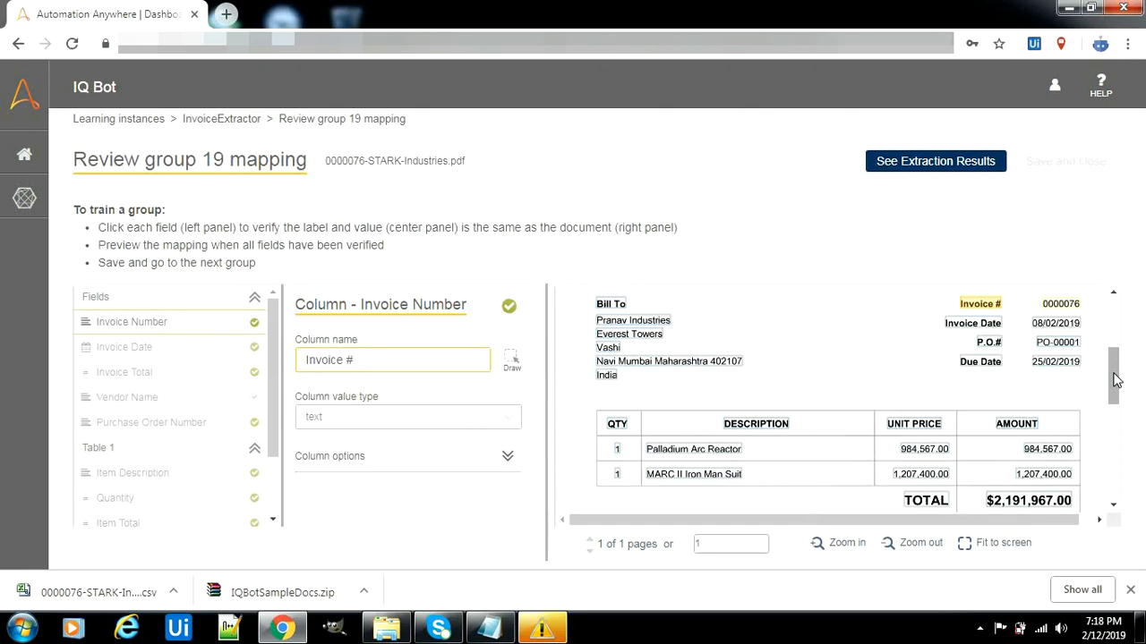
Dismiss the downloads bar and scroll through the STARK Industries invoice preview
mouse_move(1114, 380)
mouse_down()
mouse_move(1114, 443)
mouse_move(1114, 368)
mouse_up()
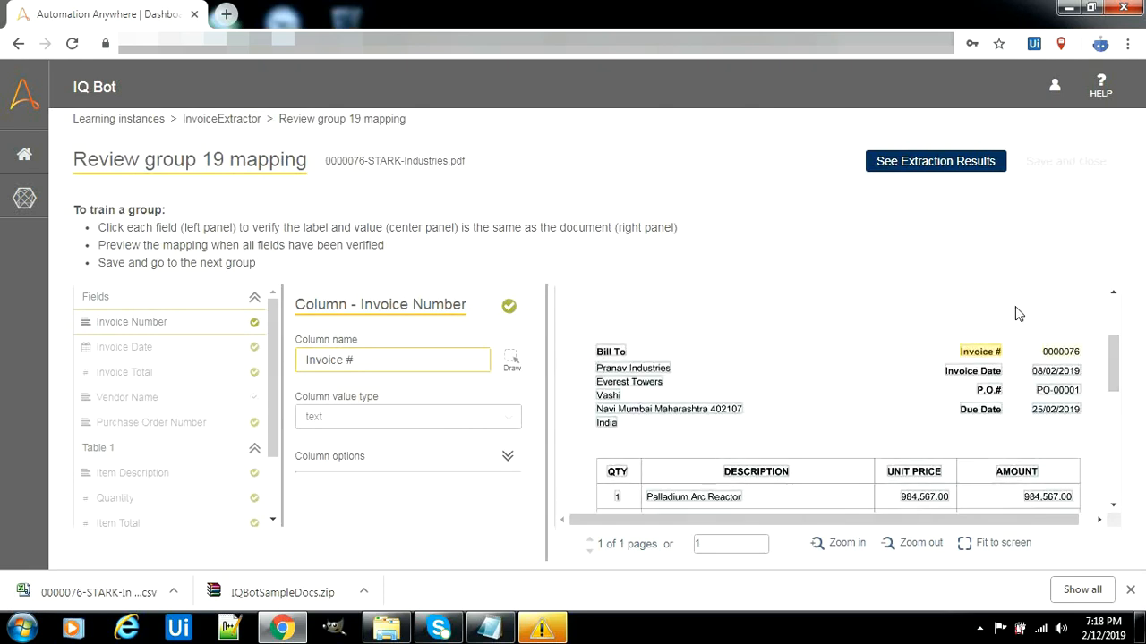
scroll(272, 423, down, 1)
scroll(273, 354, up, 1)
click(1130, 590)
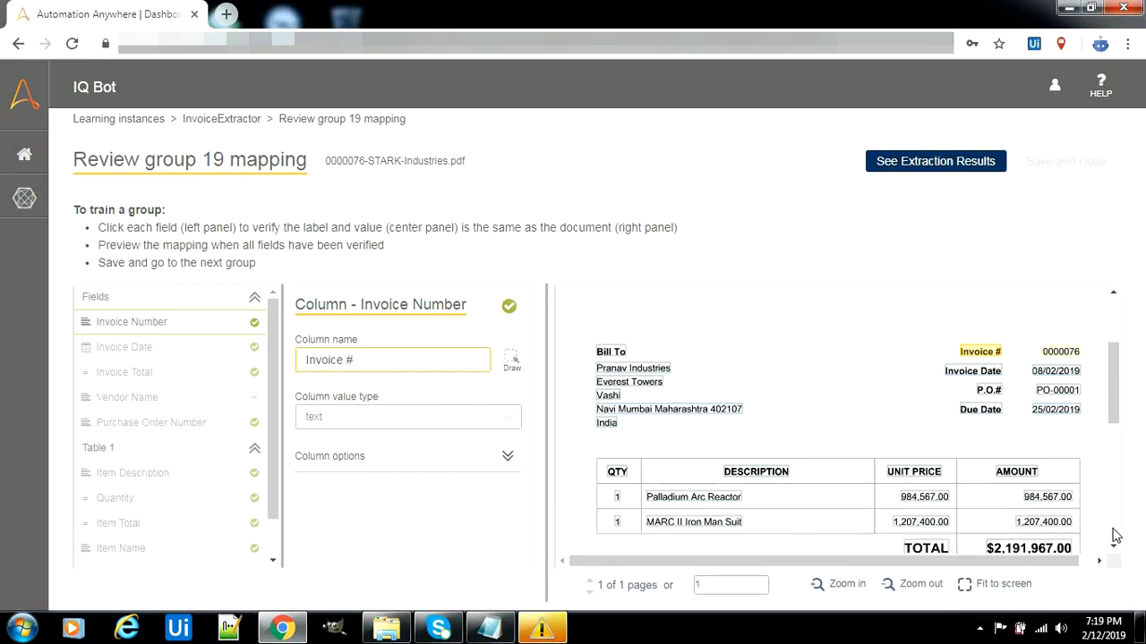
scroll(1115, 533, down, 2)
scroll(1118, 474, up, 5)
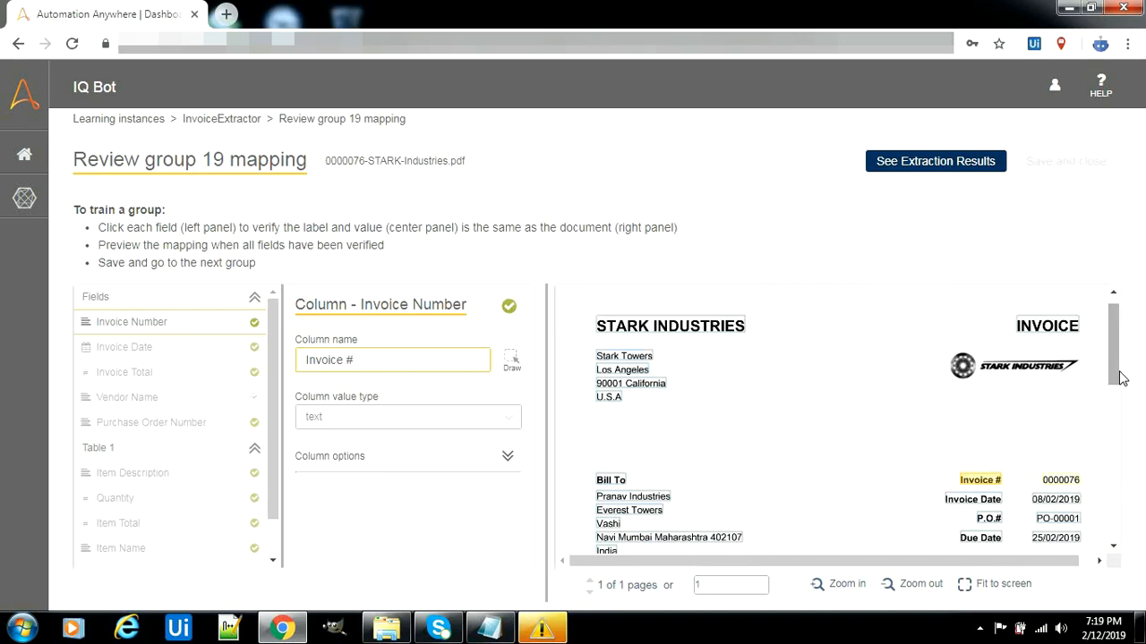
Collapse the header fields, confirm the Invoice # column name, and collapse the Table 1 columns
click(257, 301)
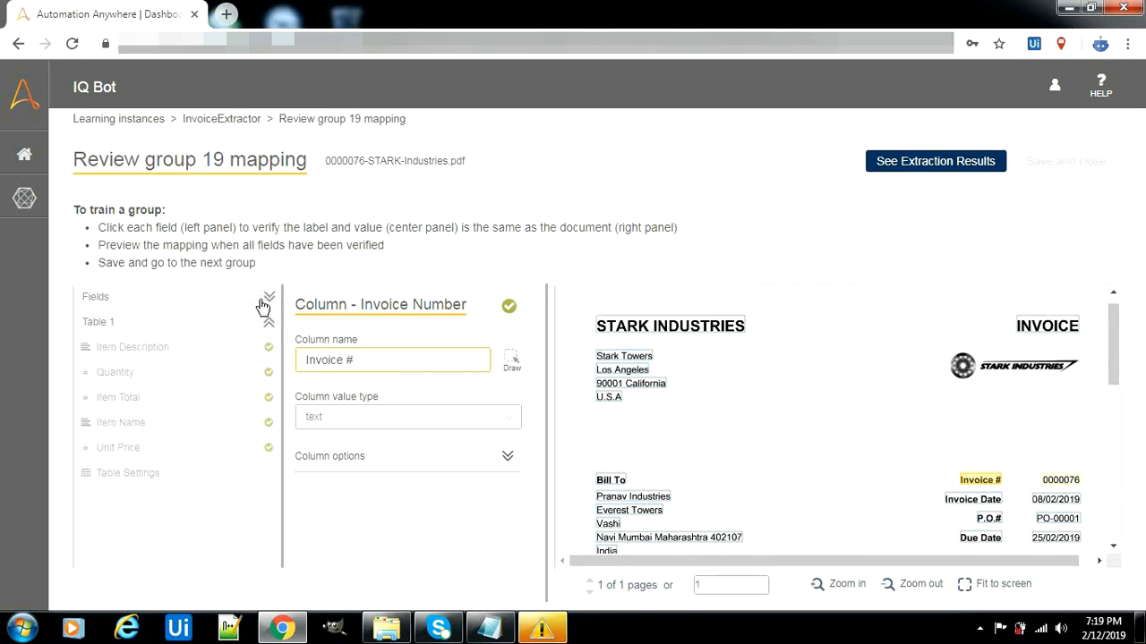
click(384, 361)
click(267, 324)
Check the Vendor Name, Invoice Number, Invoice Date, Invoice Total and Purchase Order Number mappings
click(268, 298)
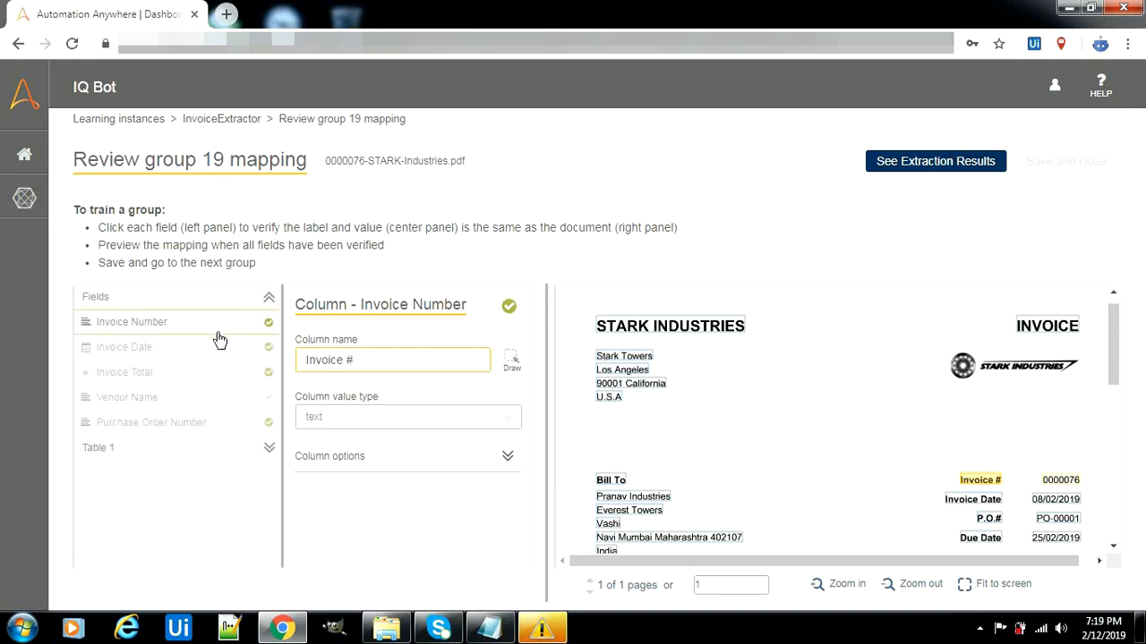
click(197, 402)
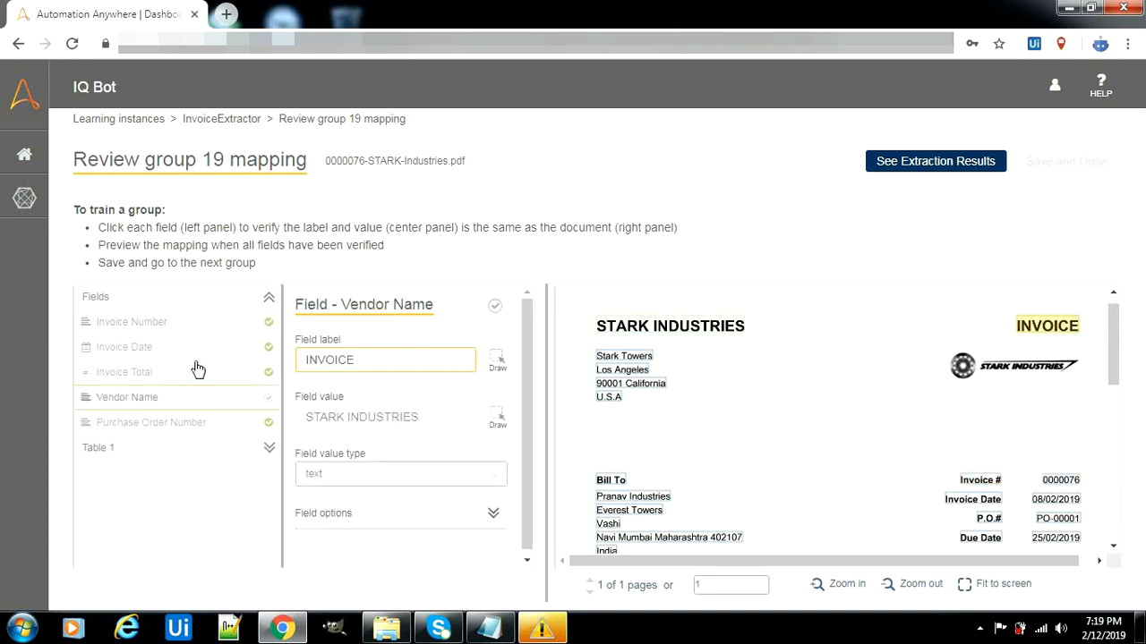
click(214, 322)
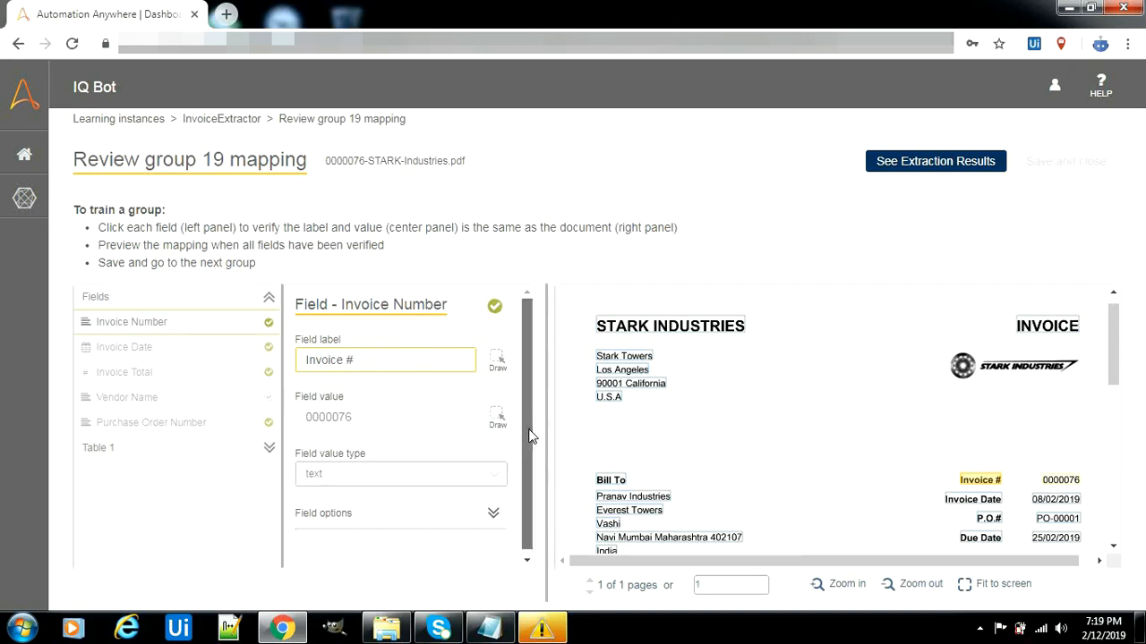
drag(530, 436, 529, 504)
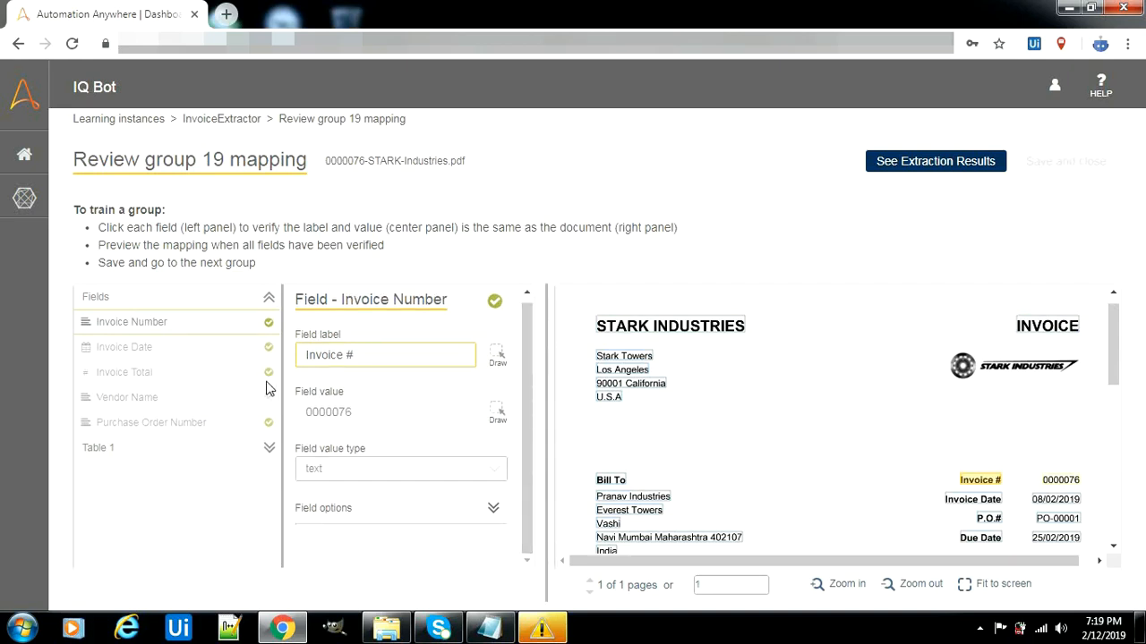
click(160, 353)
click(158, 374)
click(152, 399)
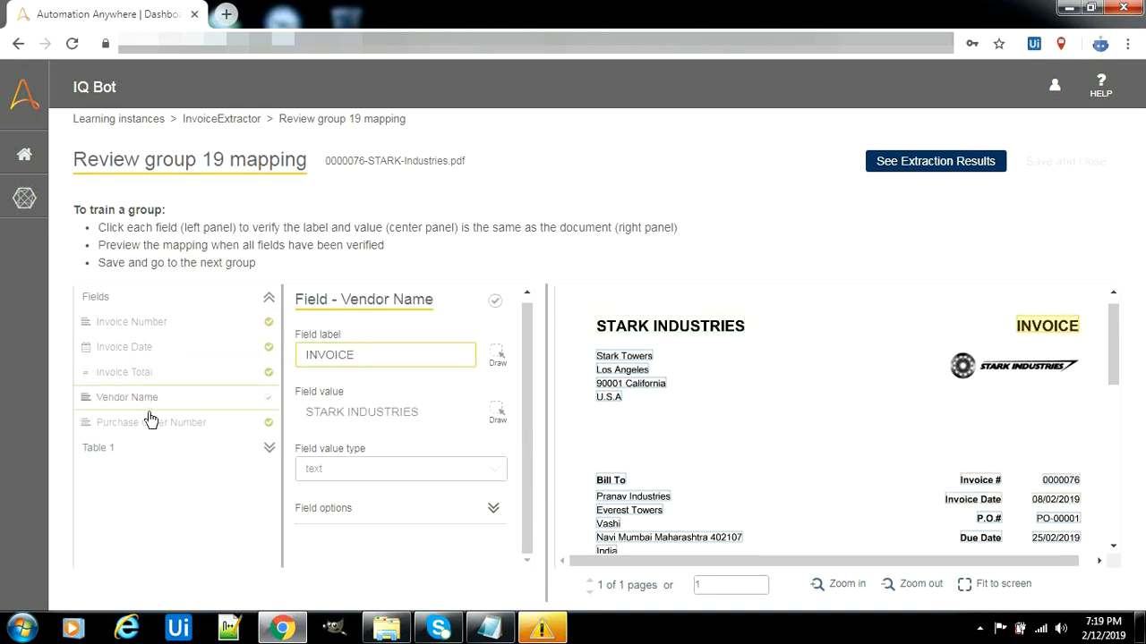
click(152, 420)
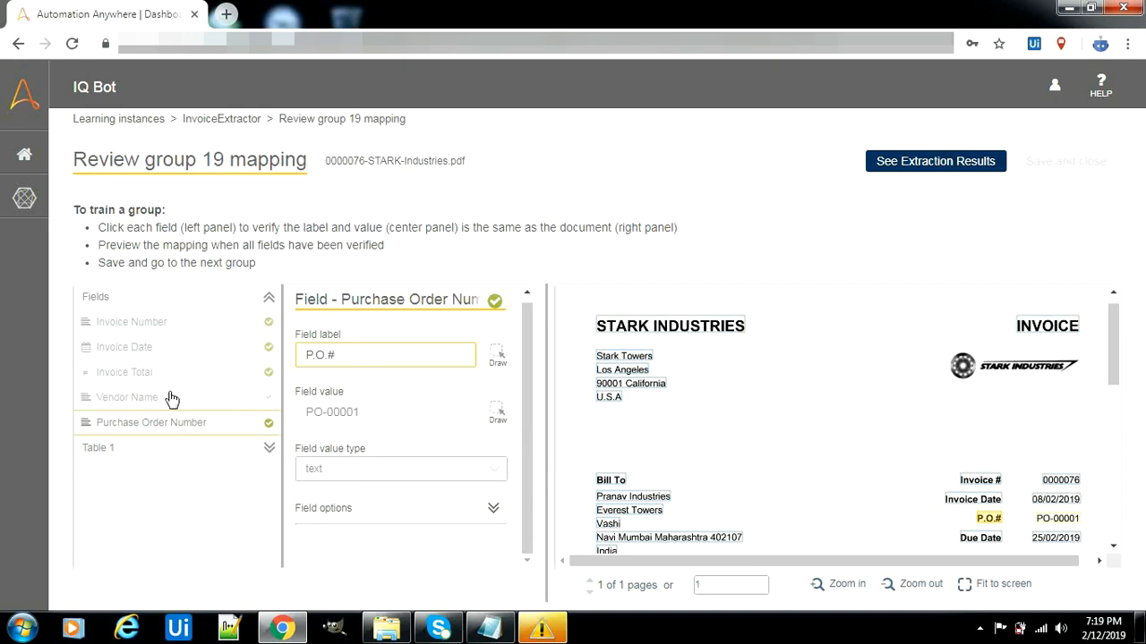
Keep Vendor Name as a text value, mark it Optional, then save the training
click(171, 398)
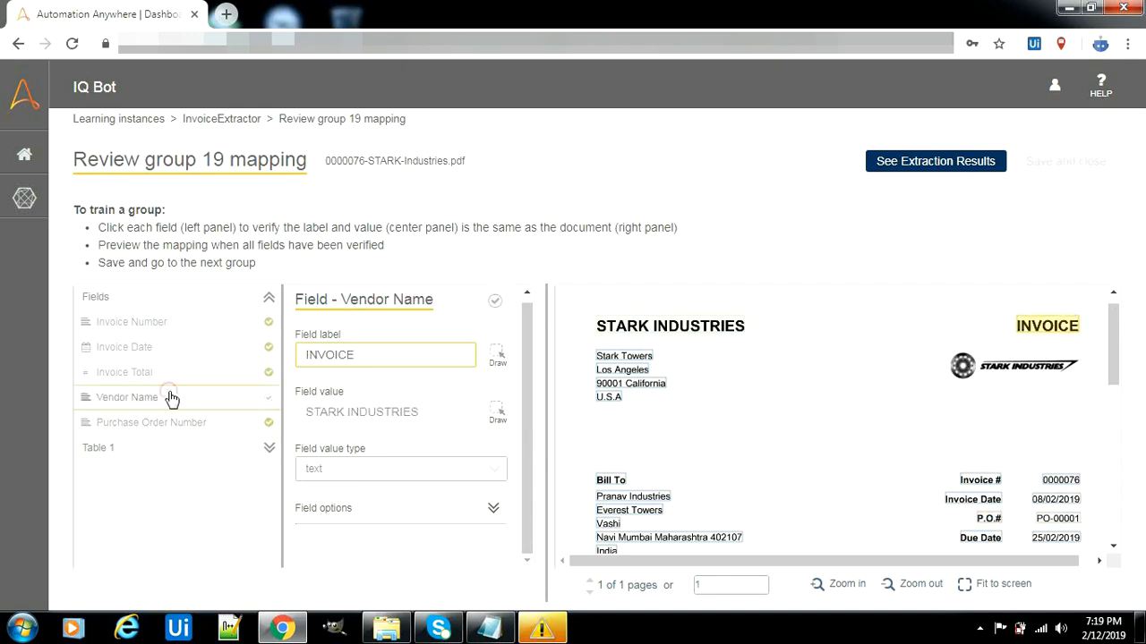
click(379, 476)
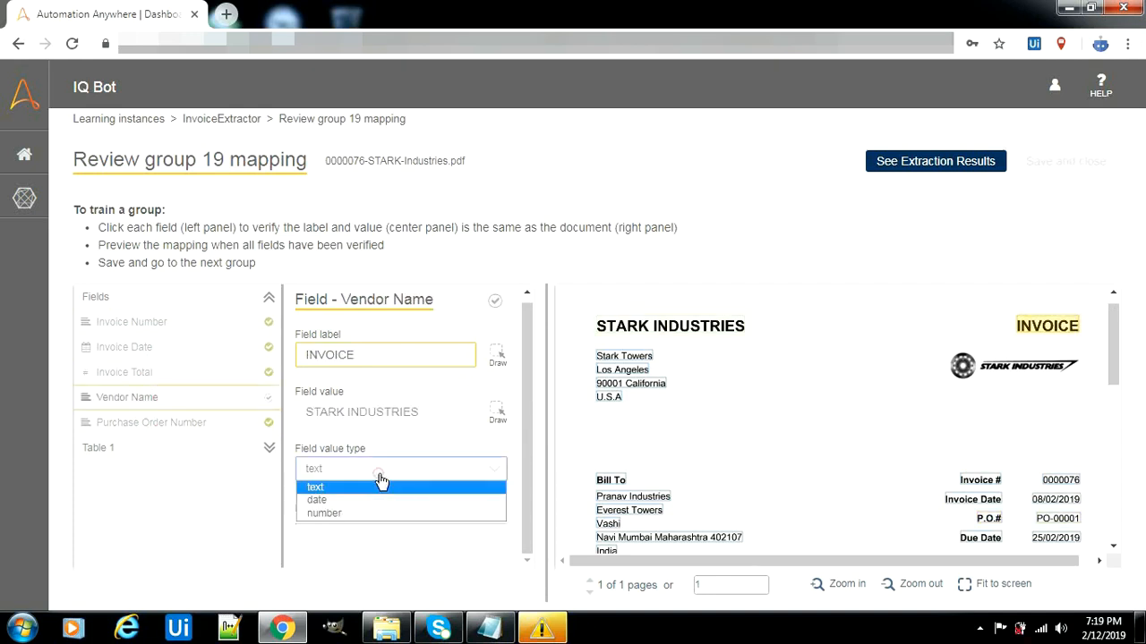
click(445, 407)
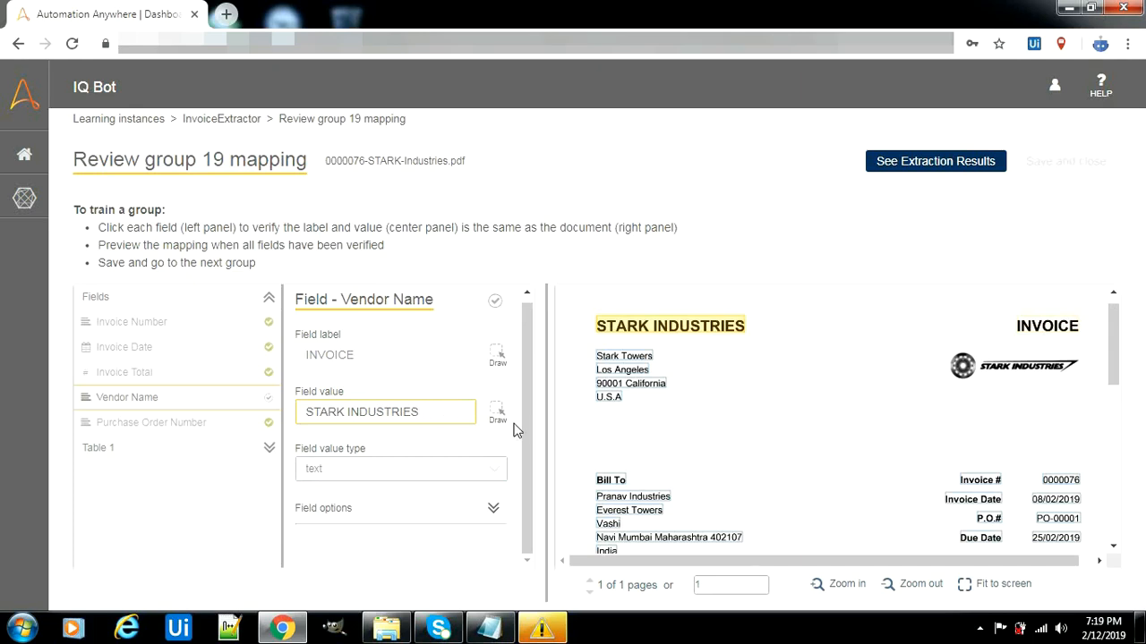
click(525, 508)
click(493, 508)
drag(529, 435, 526, 534)
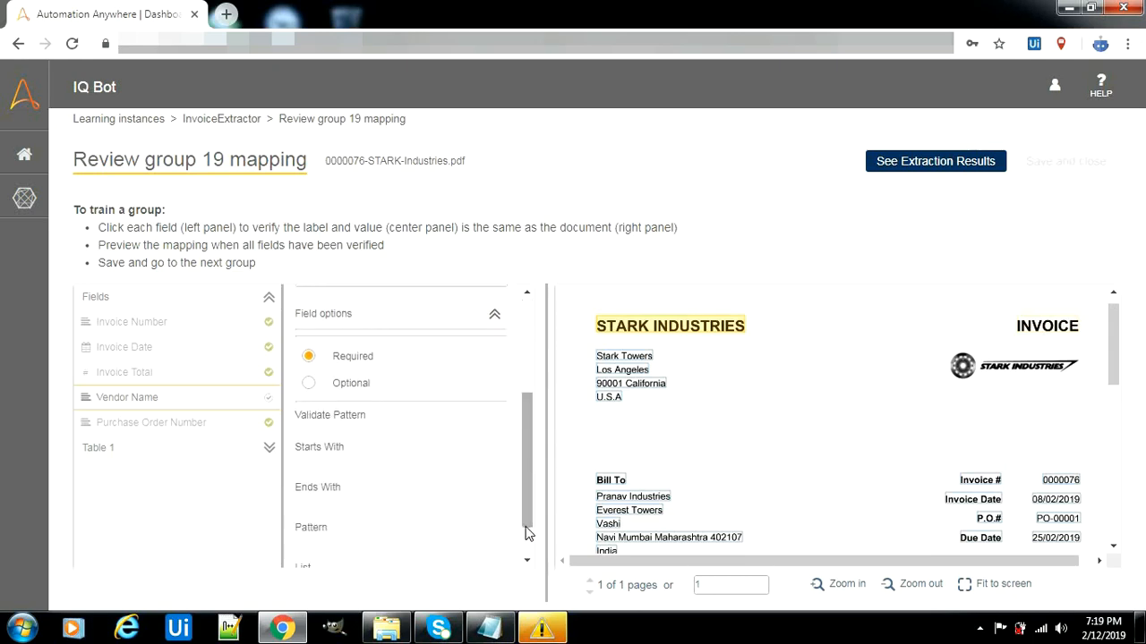
click(336, 391)
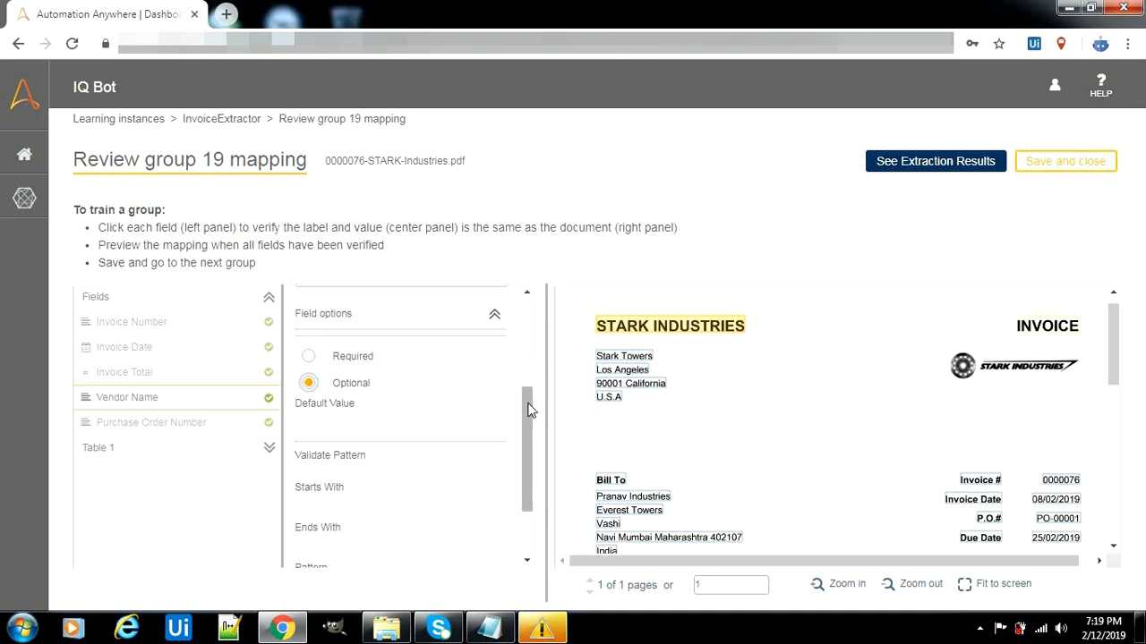
drag(528, 407, 528, 457)
click(268, 448)
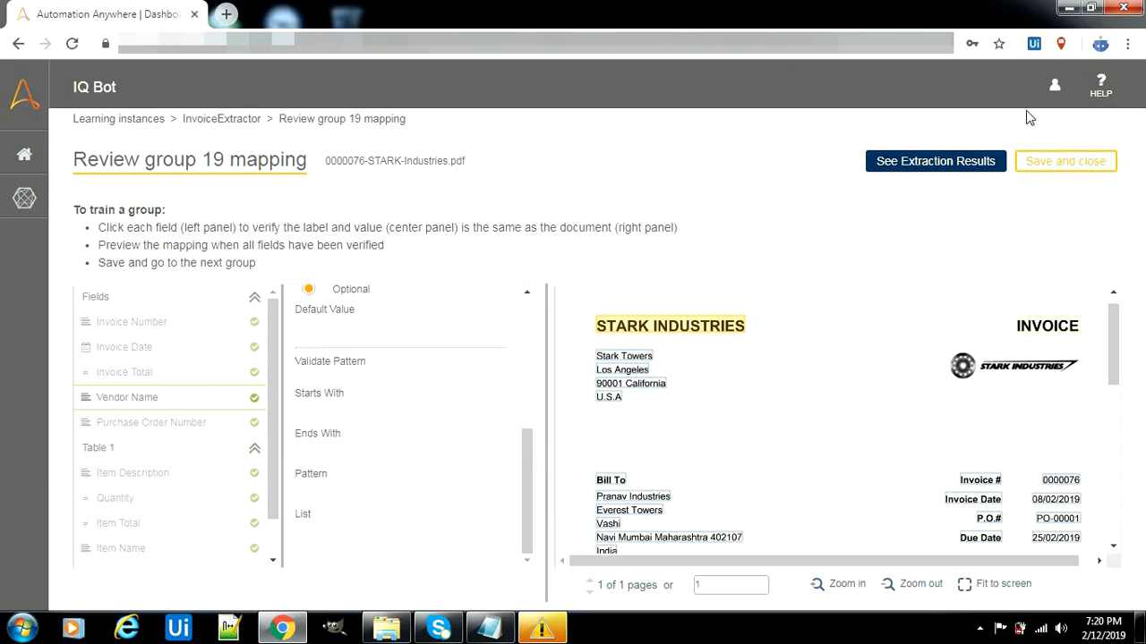
click(1065, 163)
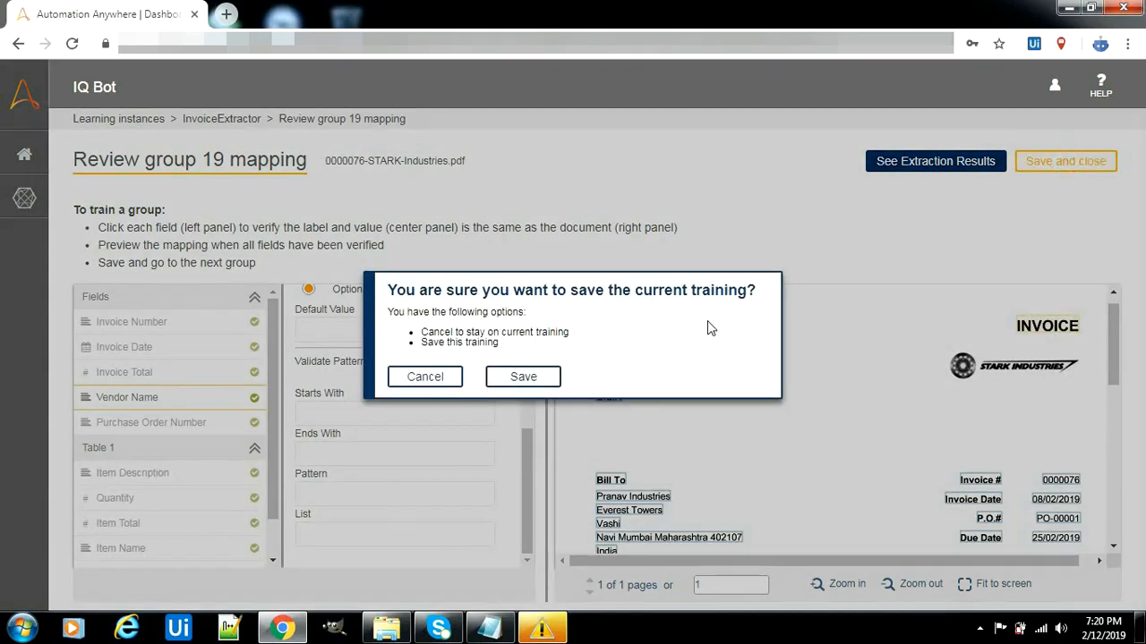
Confirm saving the group 19 training for InvoiceExtractor
click(523, 379)
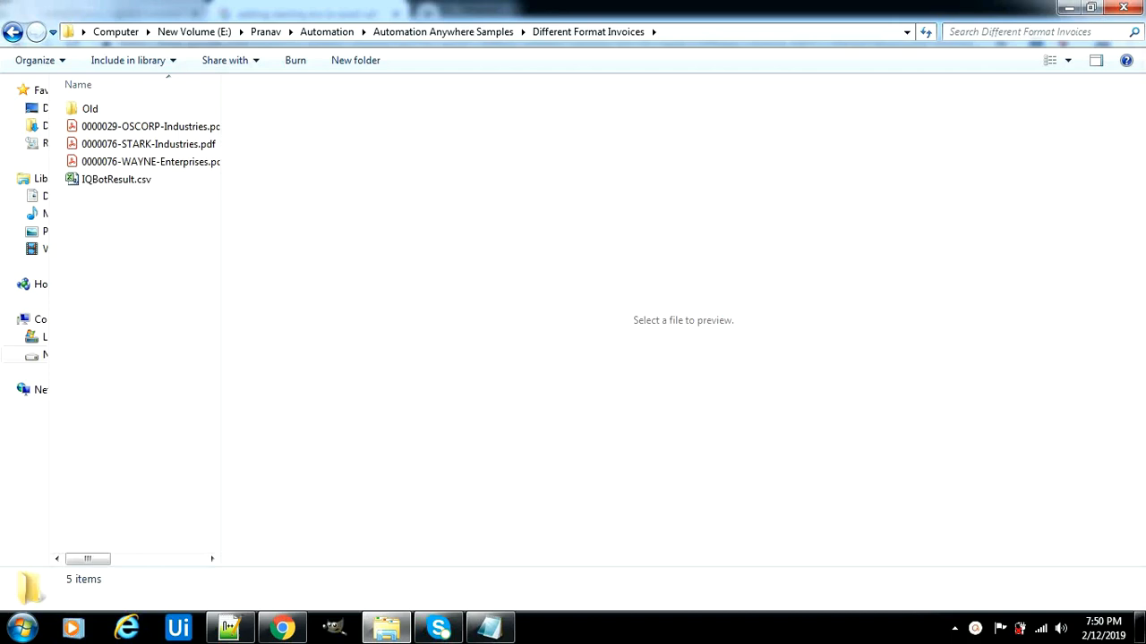
Show IQBotResult.csv's vendor, PO, invoice number, date and total rows in the preview pane
click(133, 184)
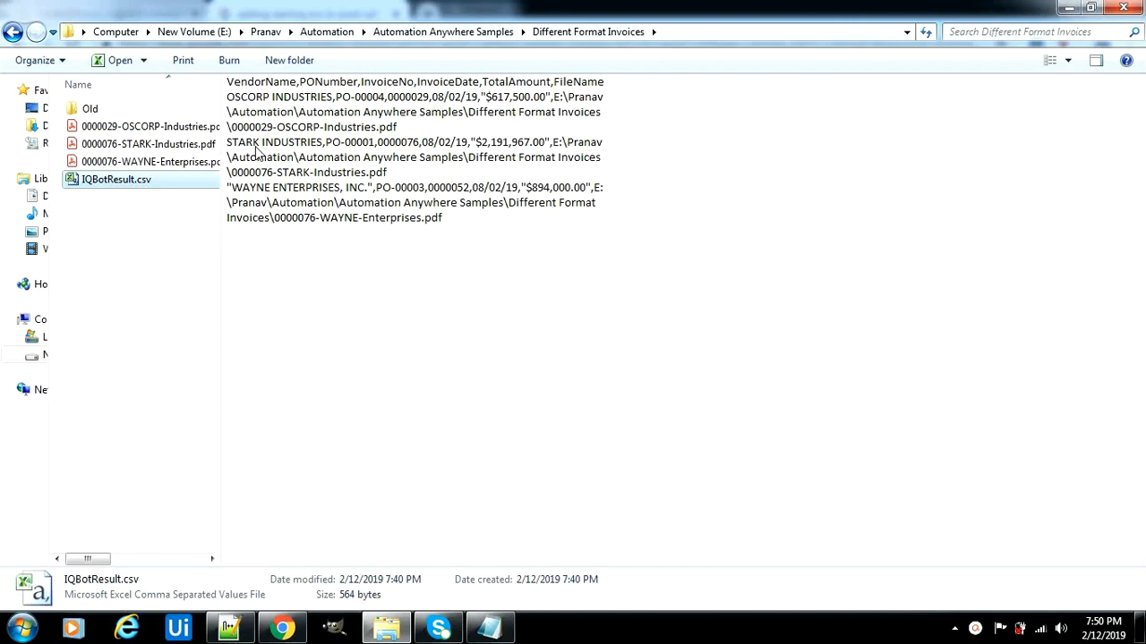
click(230, 83)
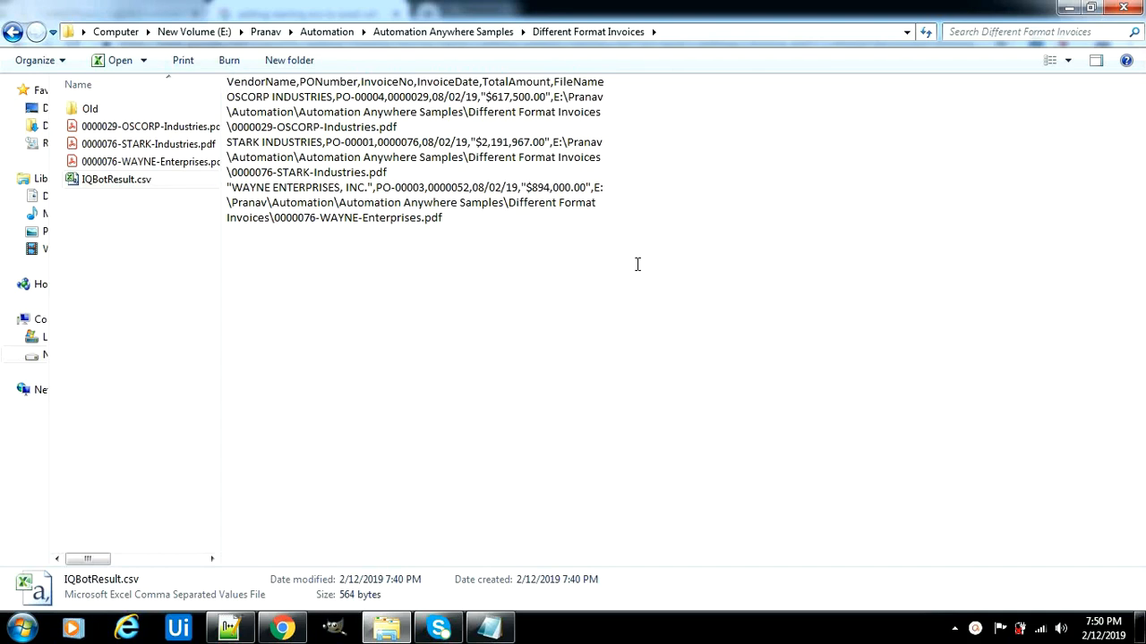
Open IQBotResult.csv with OpenOffice Calc, accepting comma-separated import settings
right_click(122, 196)
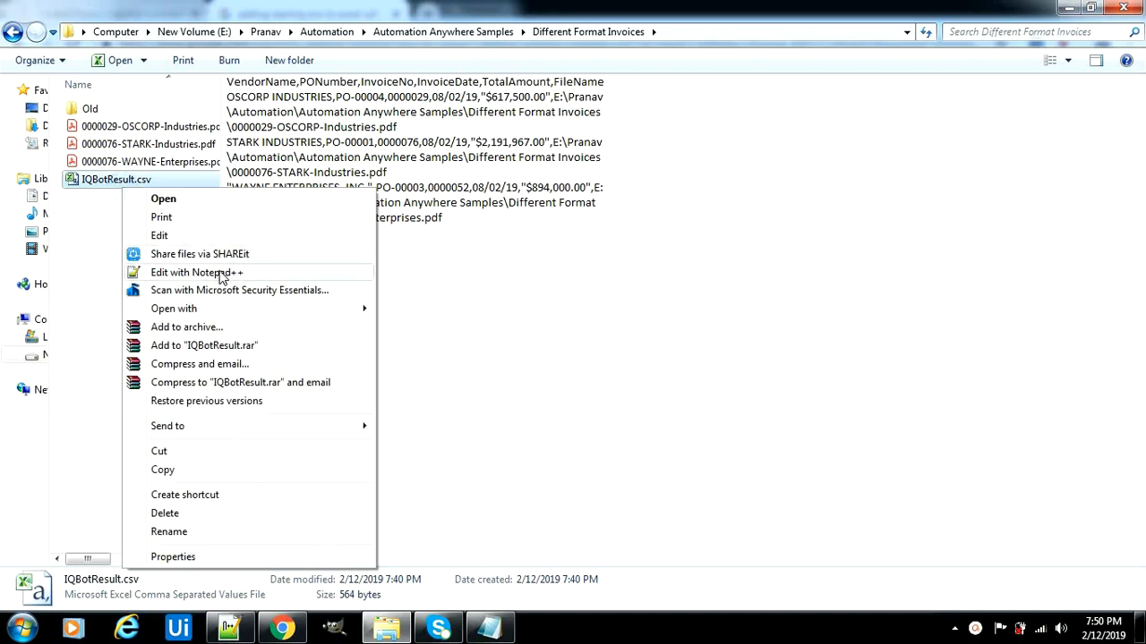
mouse_move(218, 310)
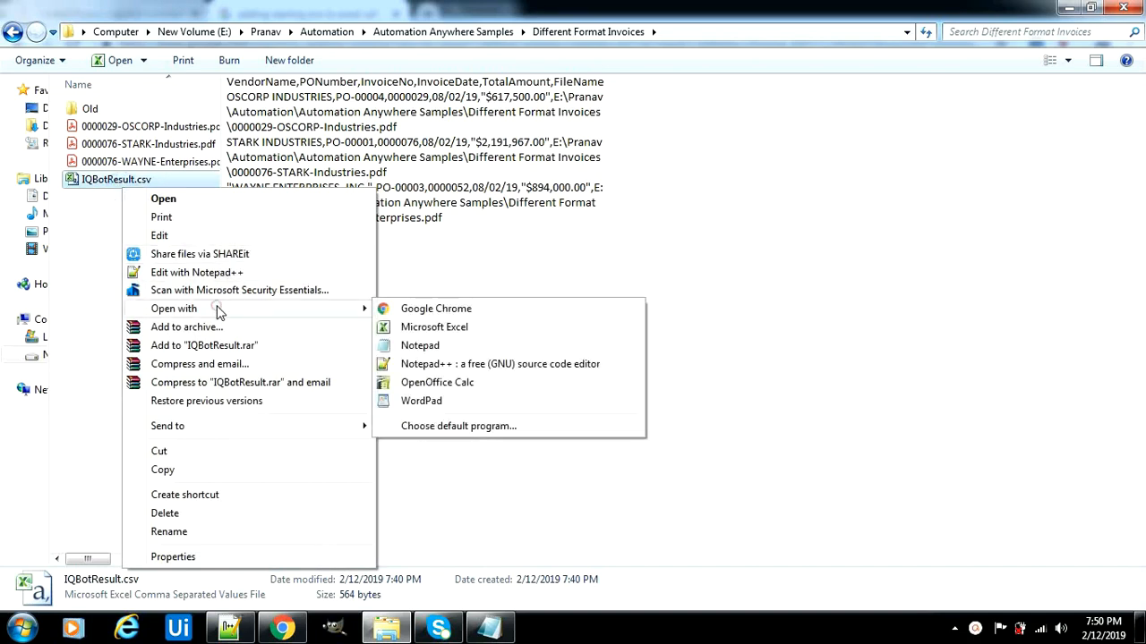
click(436, 386)
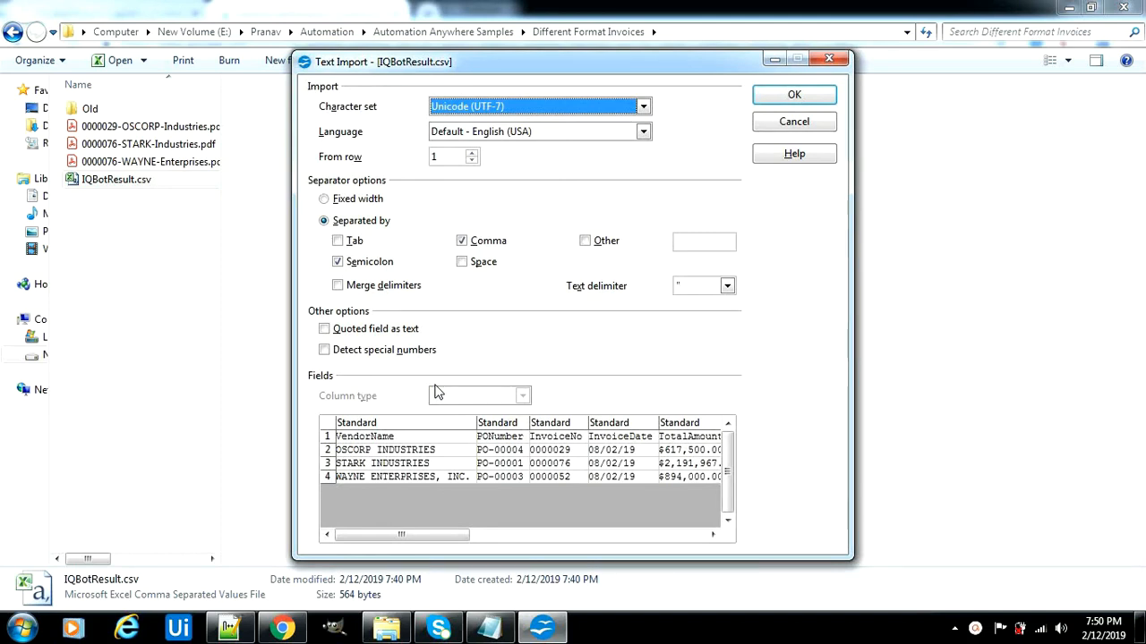
drag(459, 535, 412, 548)
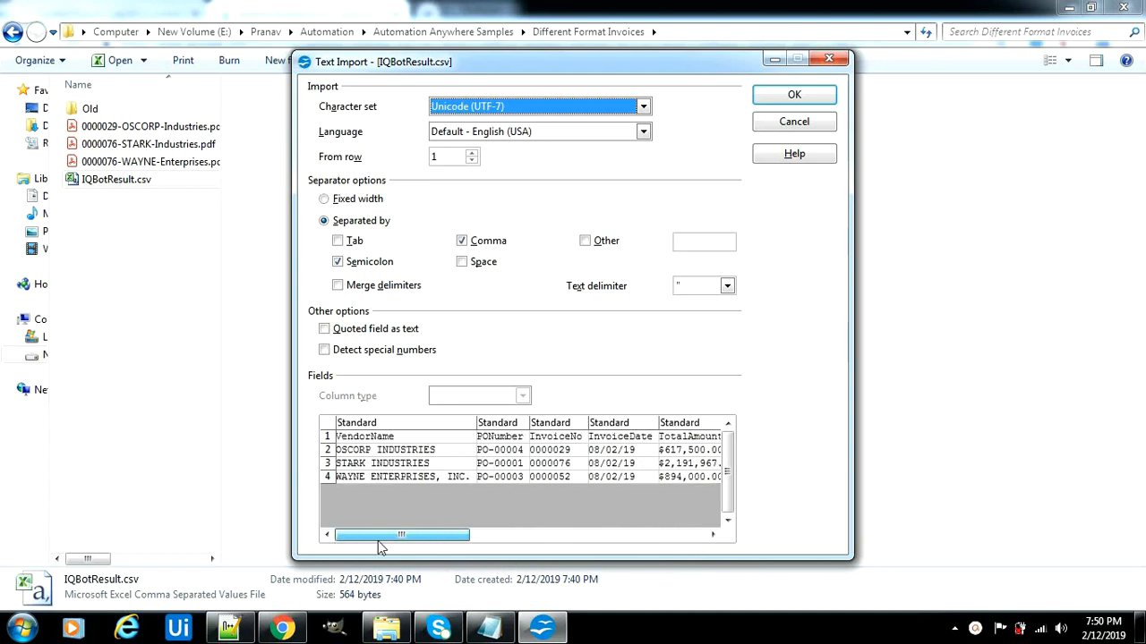
click(796, 97)
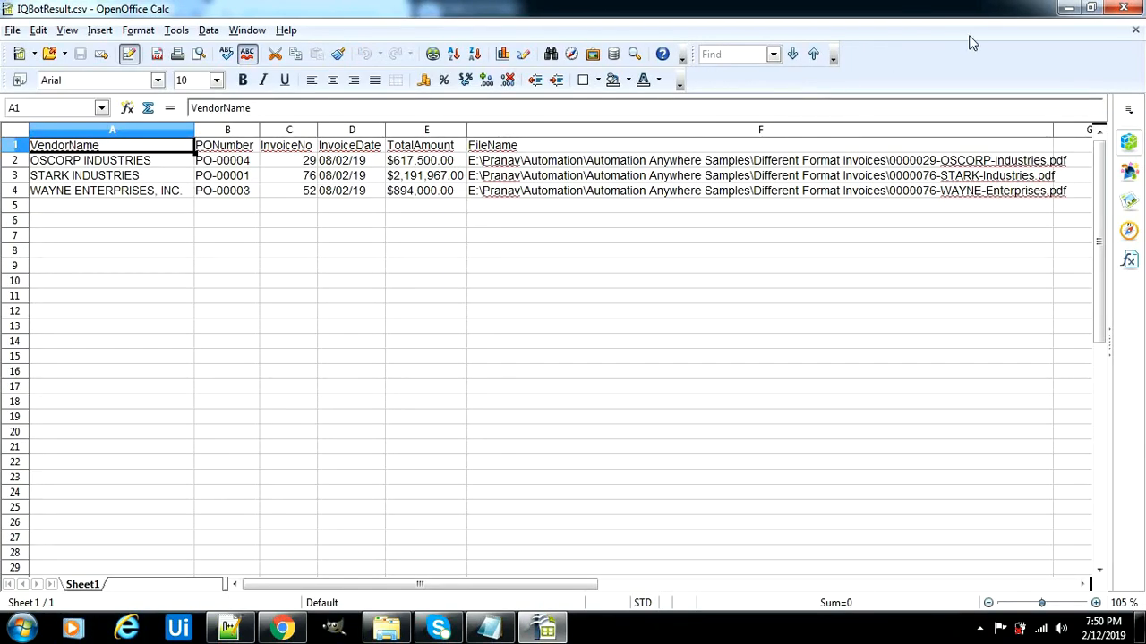
Close OpenOffice Calc after viewing the three invoice rows
click(1123, 8)
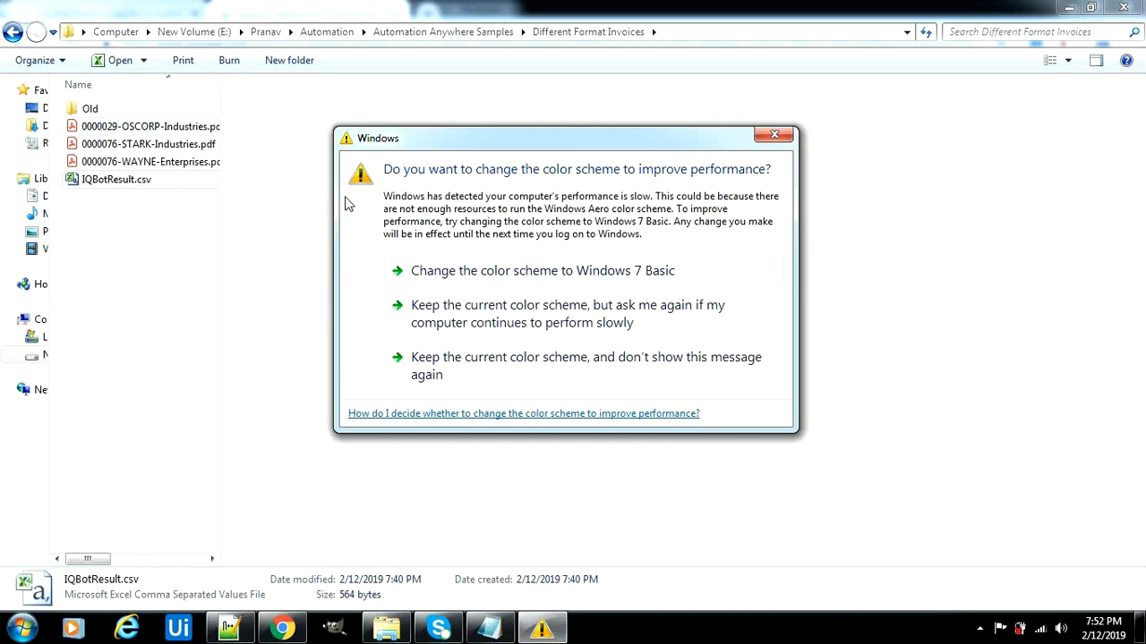
Keep the colour scheme, then preview the OSCORP invoice ($617,500.00 total) and the STARK invoice PDFs
click(473, 374)
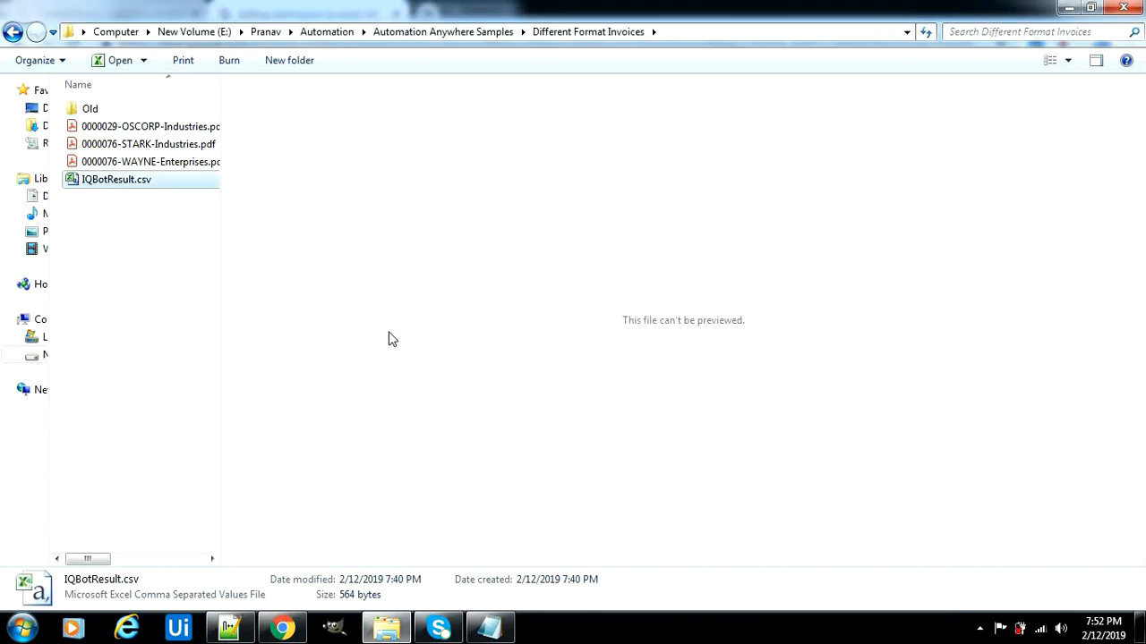
click(130, 181)
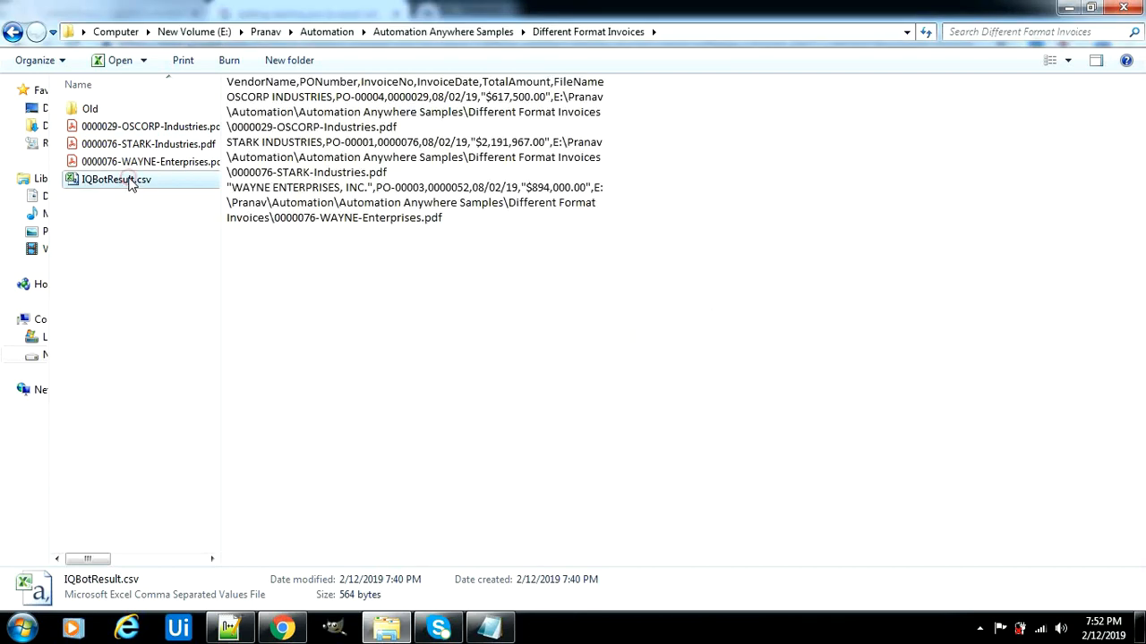
click(125, 132)
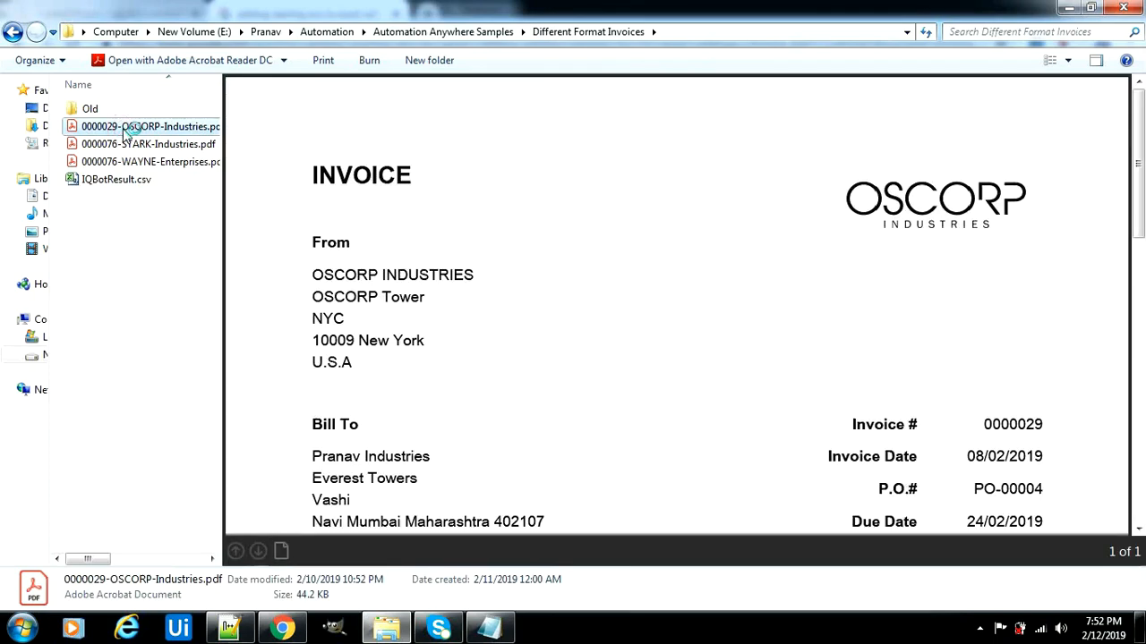
drag(1141, 217, 1142, 399)
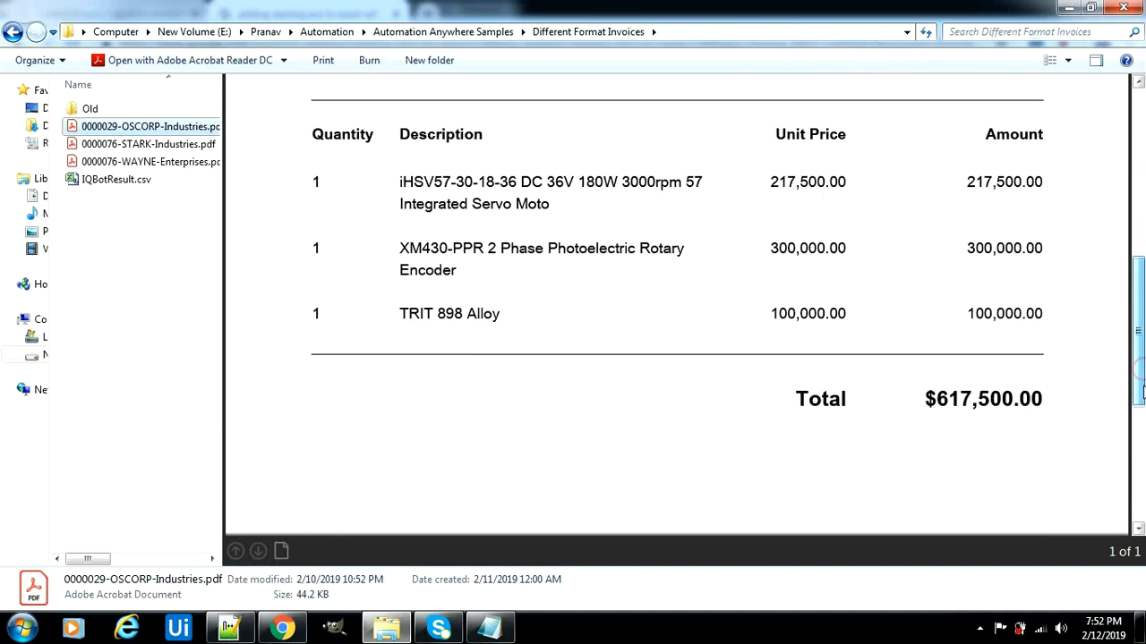
click(182, 148)
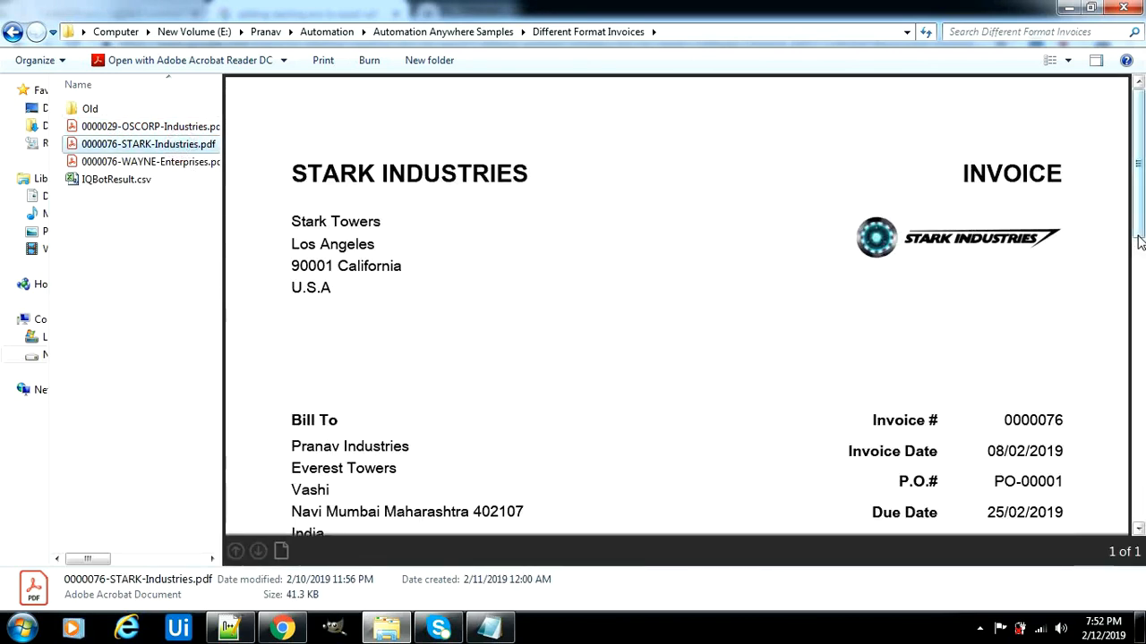
scroll(1136, 275, down, 3)
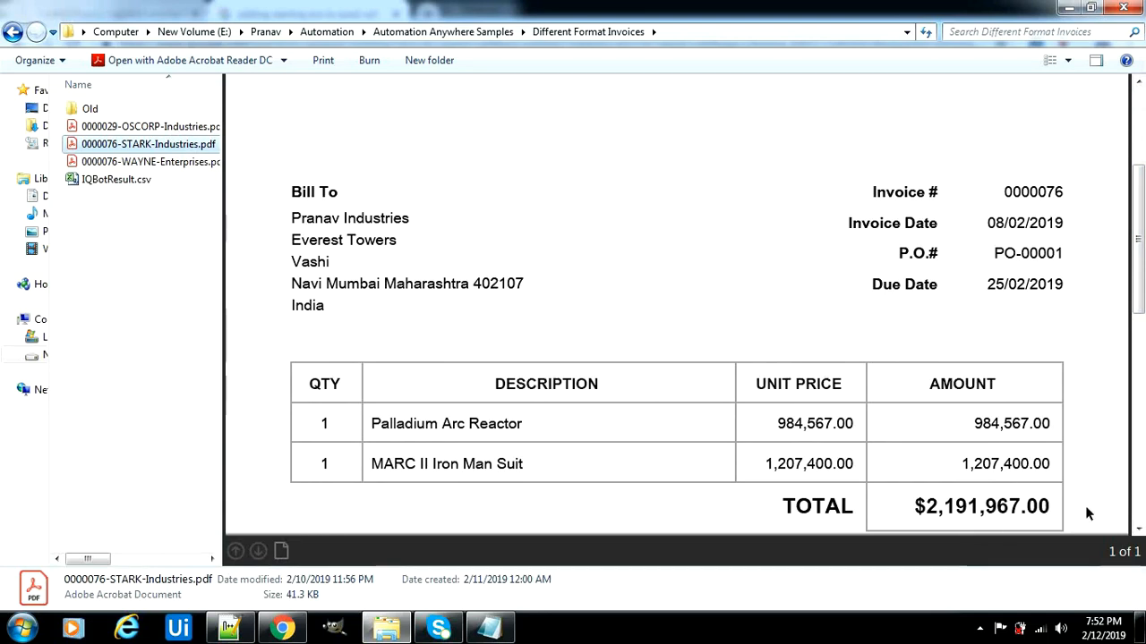
Scroll the WAYNE Enterprises invoice for PO-00003's total and compare it with IQBotResult.csv
click(191, 163)
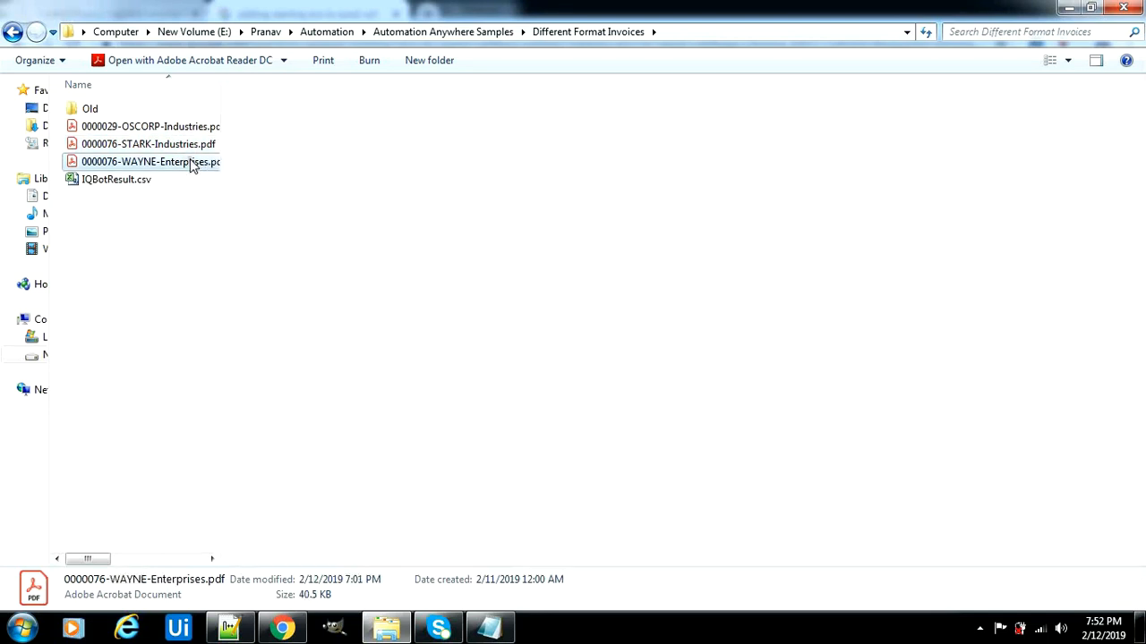
drag(1142, 215, 1134, 322)
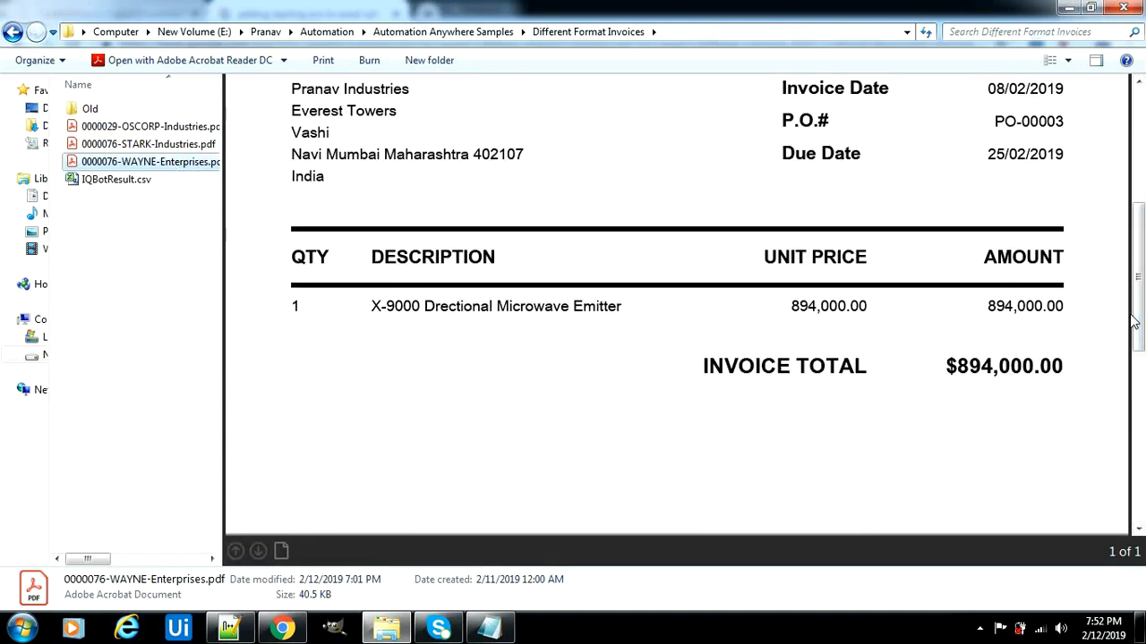
drag(1138, 322, 1142, 208)
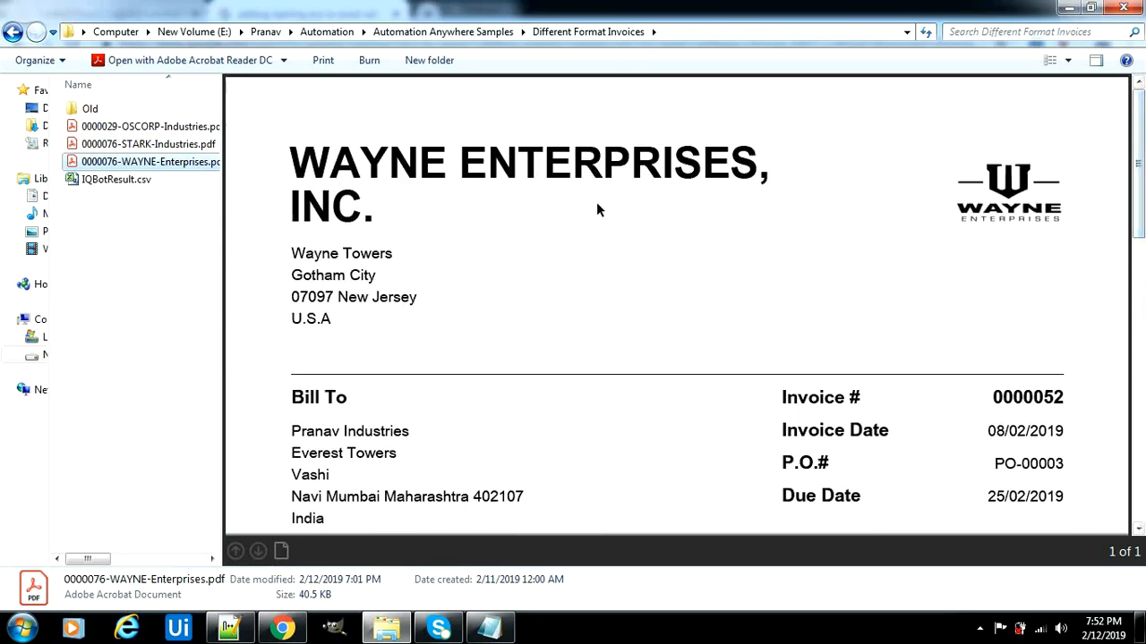
click(116, 181)
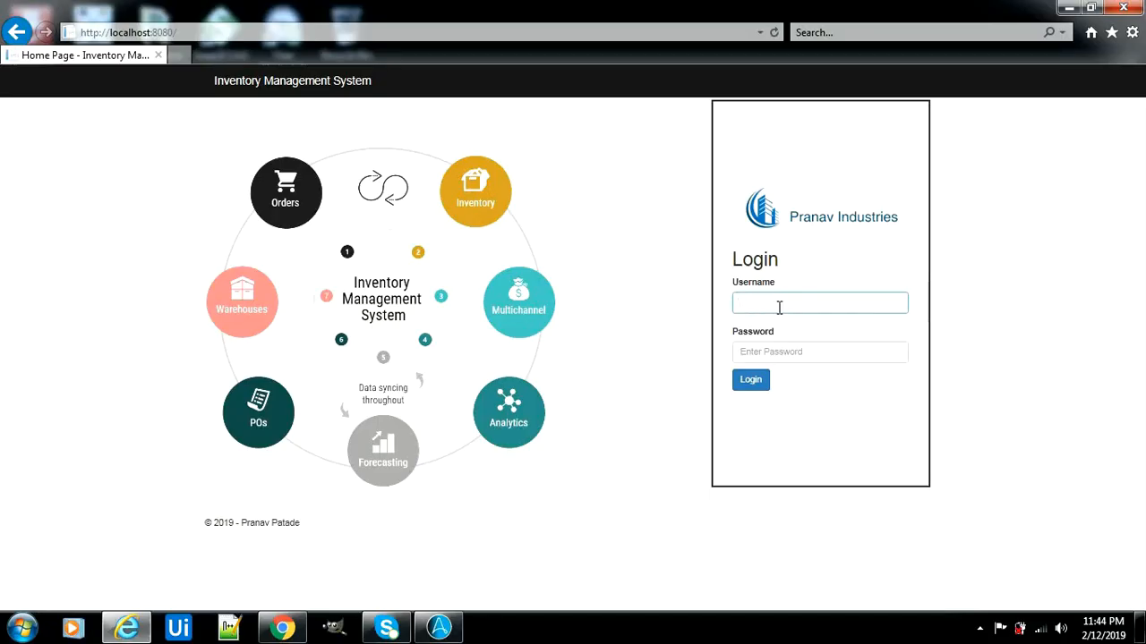
Log in to the Inventory Management System with the username and password
text(admin)
key(Tab)
text(********)
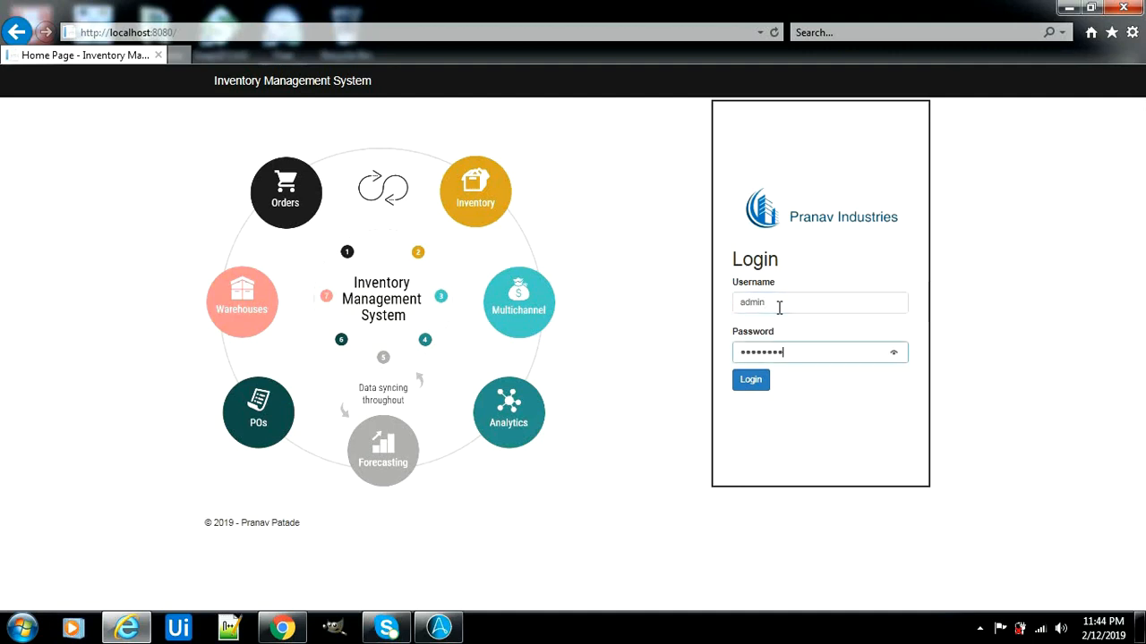
click(752, 380)
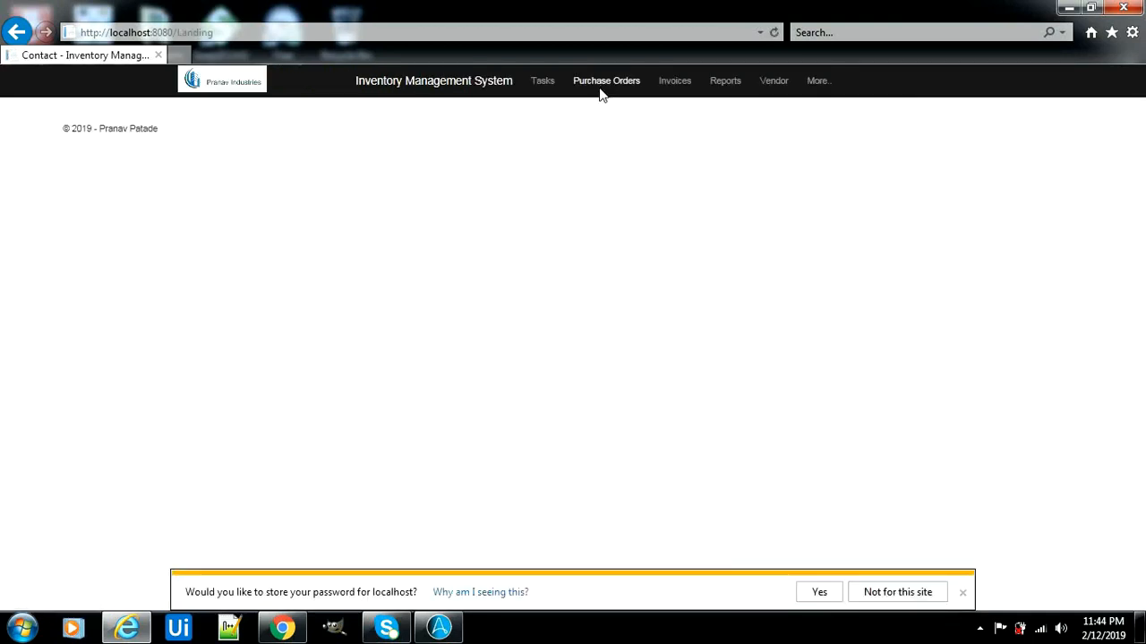
Search the Purchase Orders tracker for PO-00001, dismissing the store-password prompt
click(602, 86)
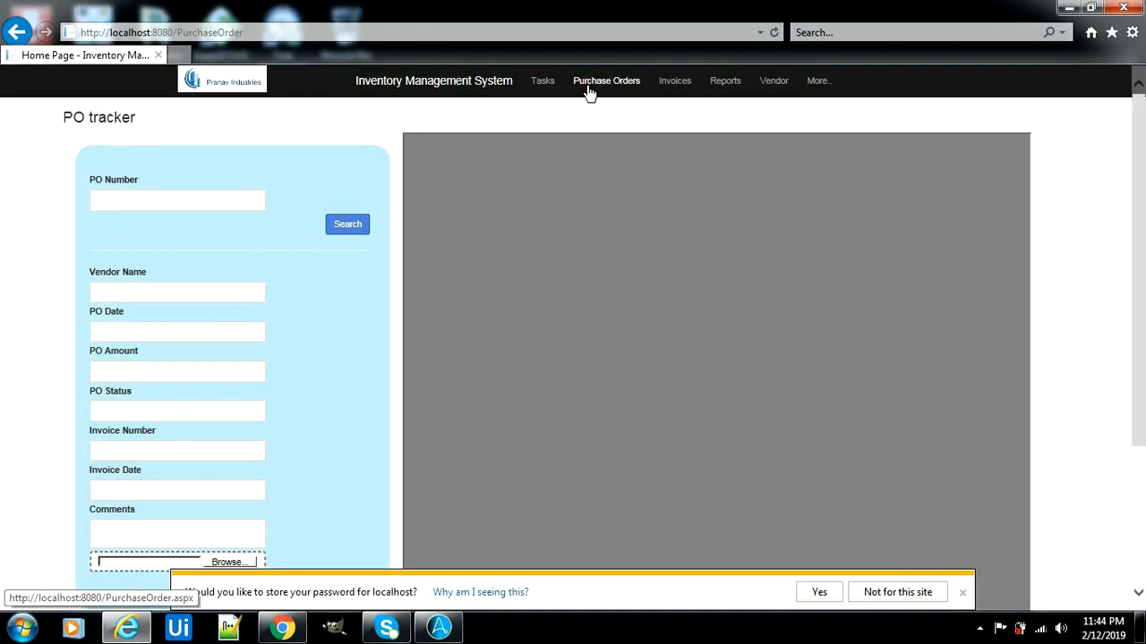
click(228, 206)
text(P)
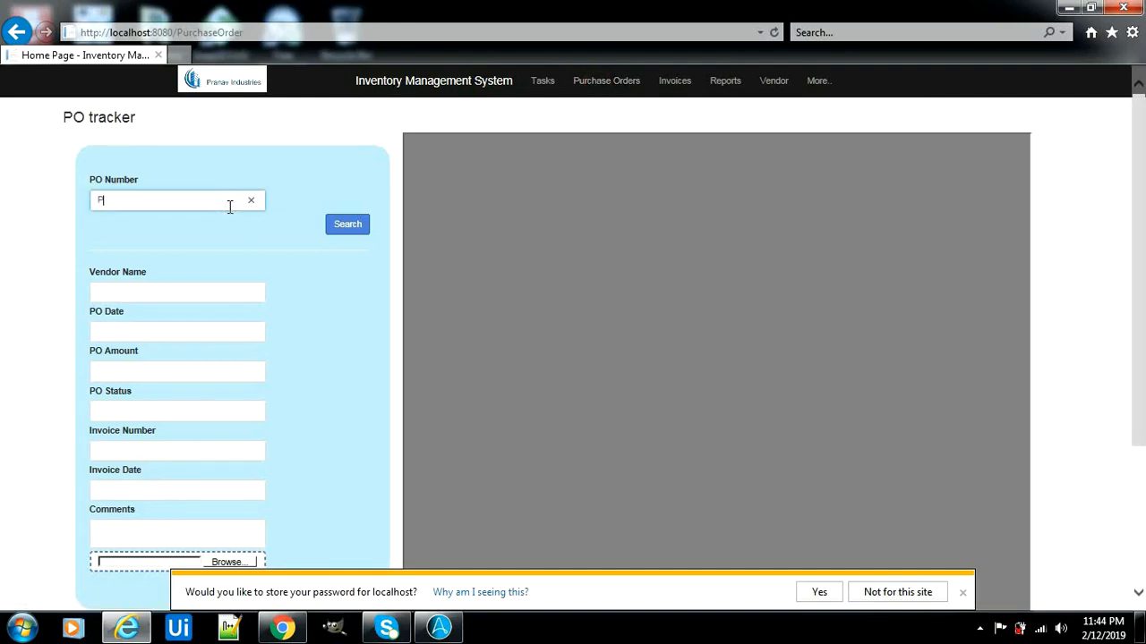
text(O-)
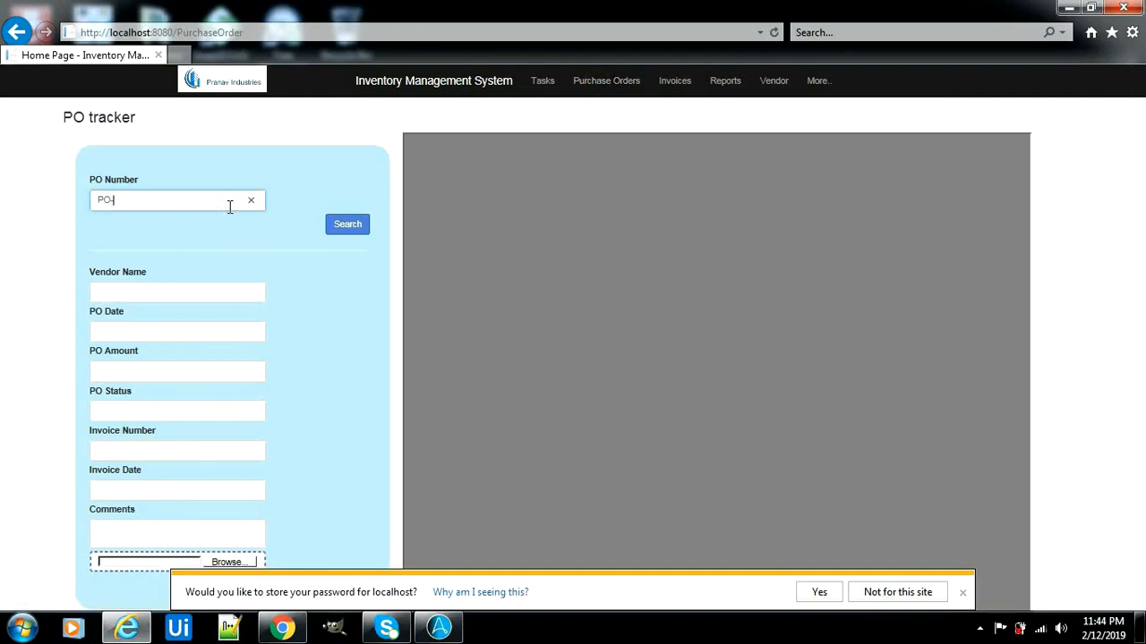
text(00001)
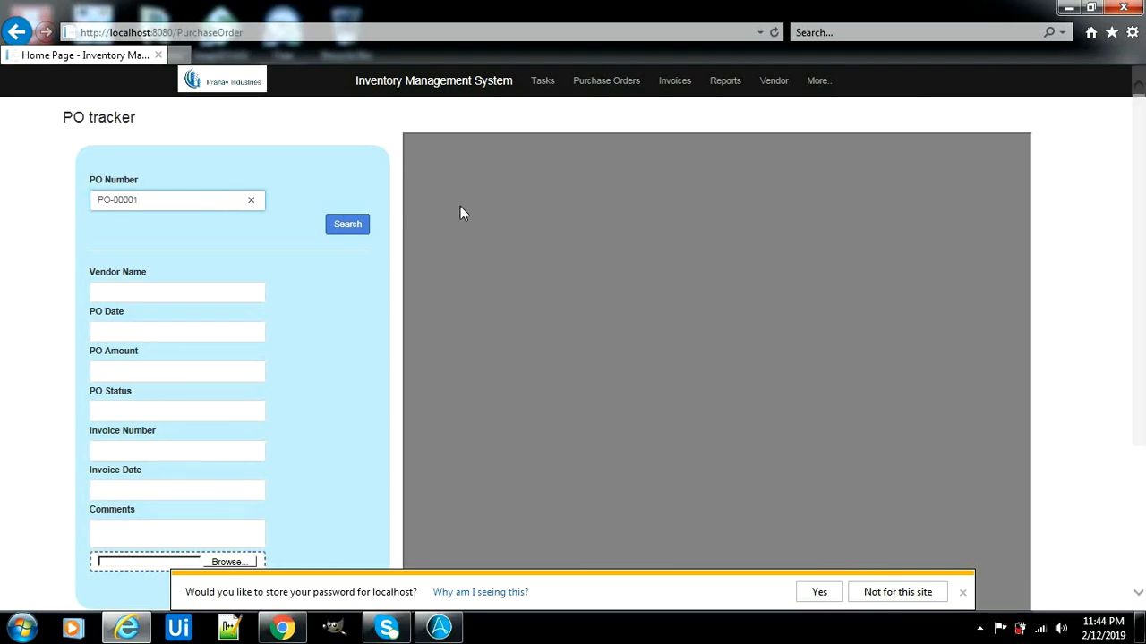
click(964, 594)
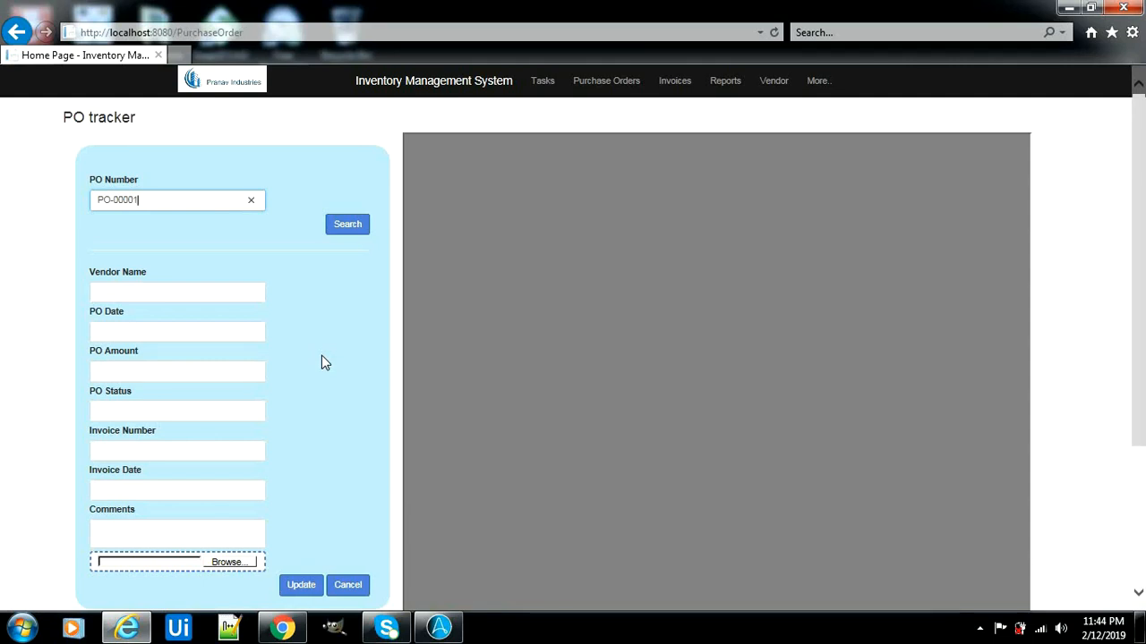
click(342, 230)
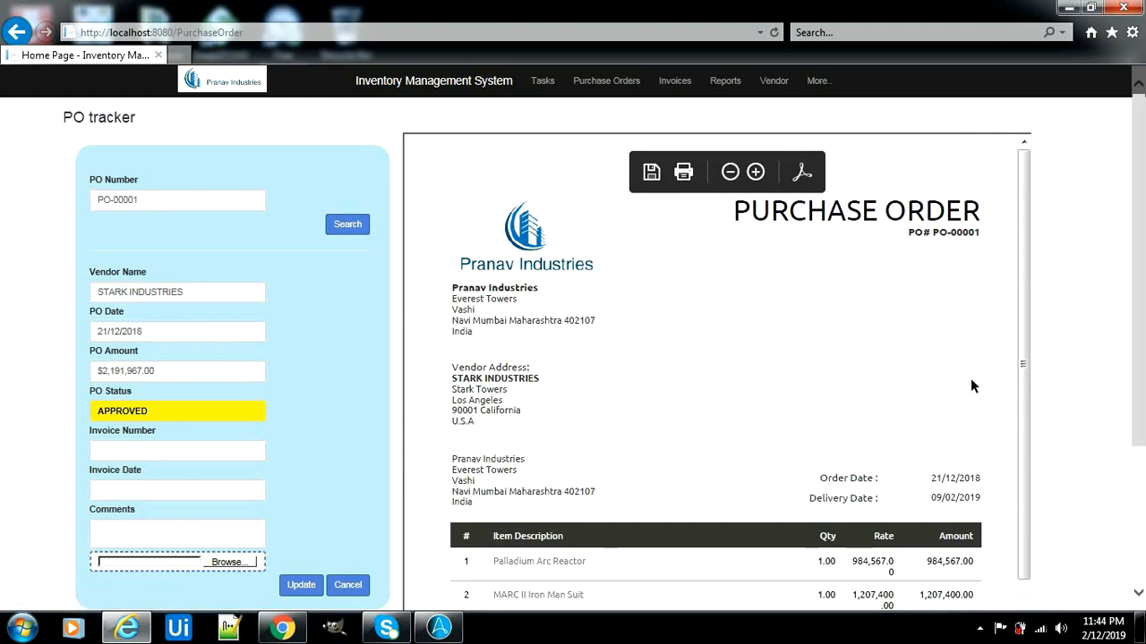
Highlight PO-00001's $2,191,967.00 total and the STARK INDUSTRIES vendor name on the order
drag(1022, 391, 1026, 480)
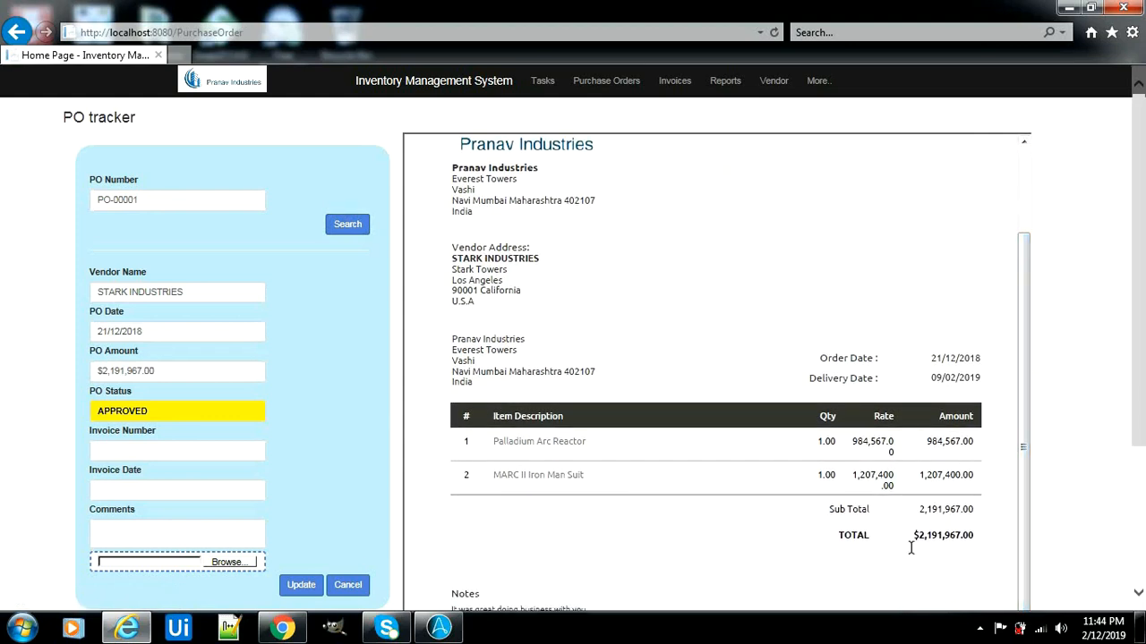
drag(922, 536, 975, 536)
click(976, 535)
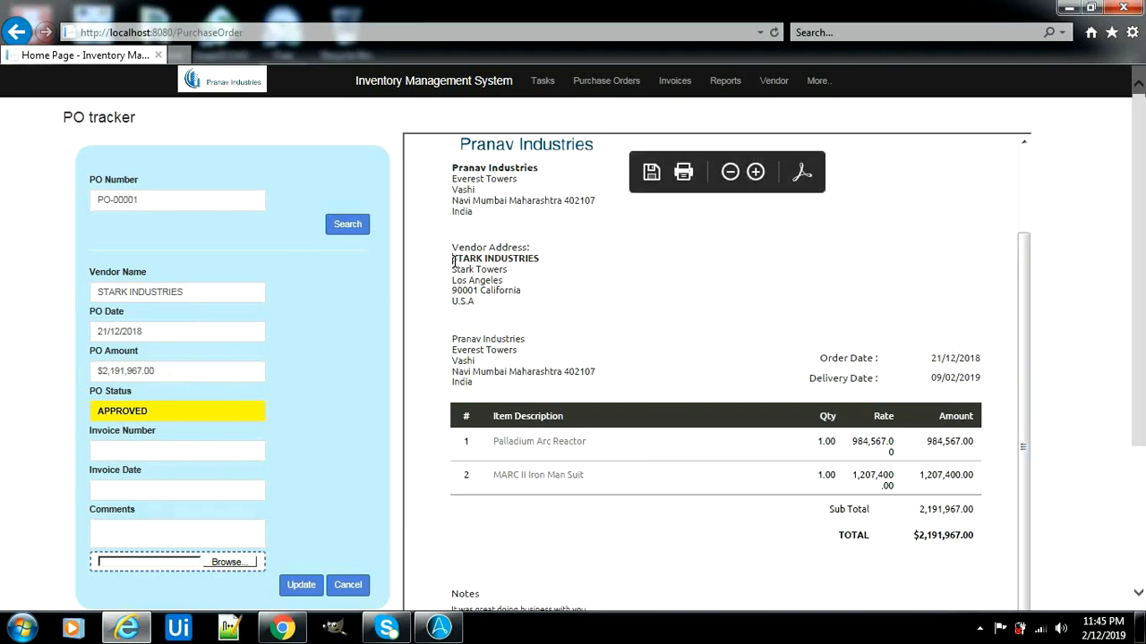
drag(453, 259, 542, 257)
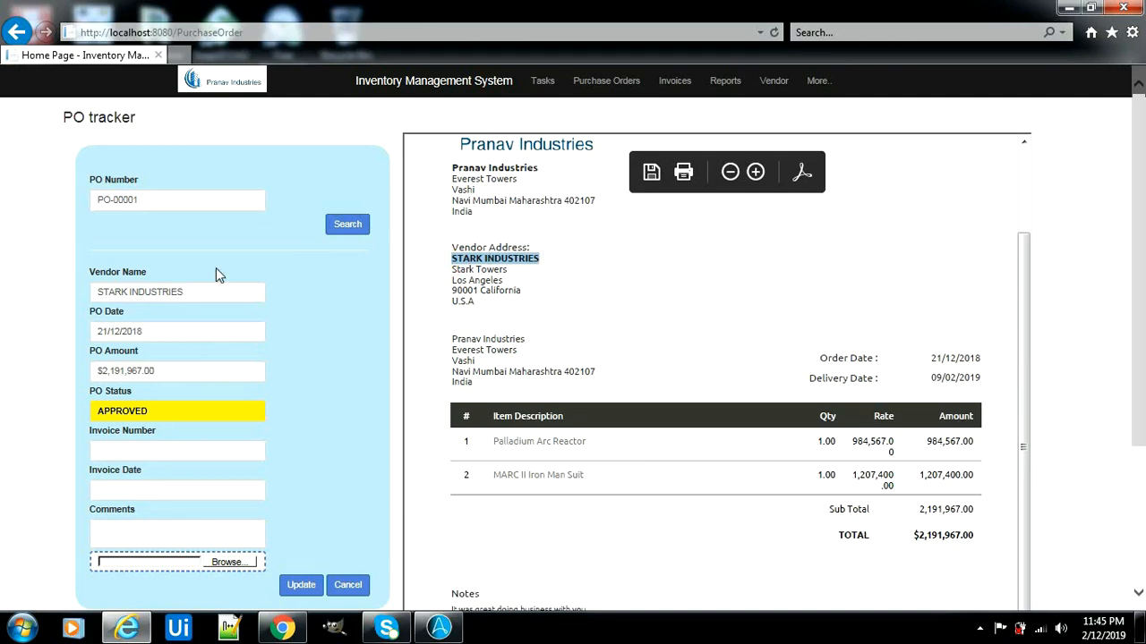
Change the PO number to PO-00004 and search for the OSCORP INDUSTRIES order
click(150, 201)
key(BackSpace)
text(4)
click(346, 224)
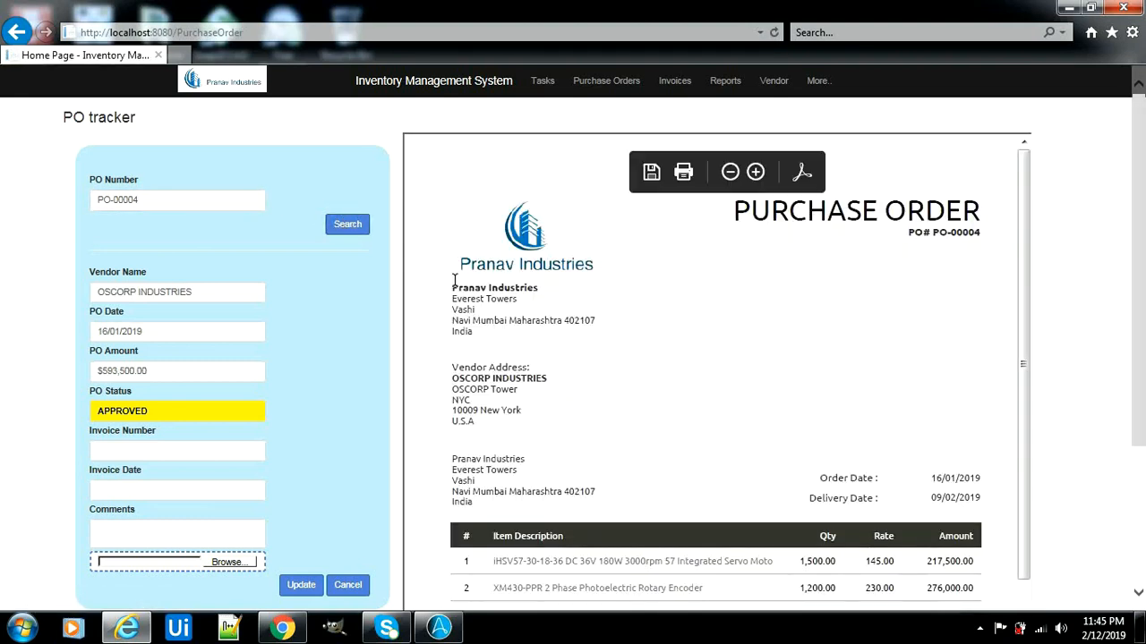
Review the OSCORP order details and line items in the PO-00004 PDF preview
drag(452, 377, 573, 381)
click(573, 381)
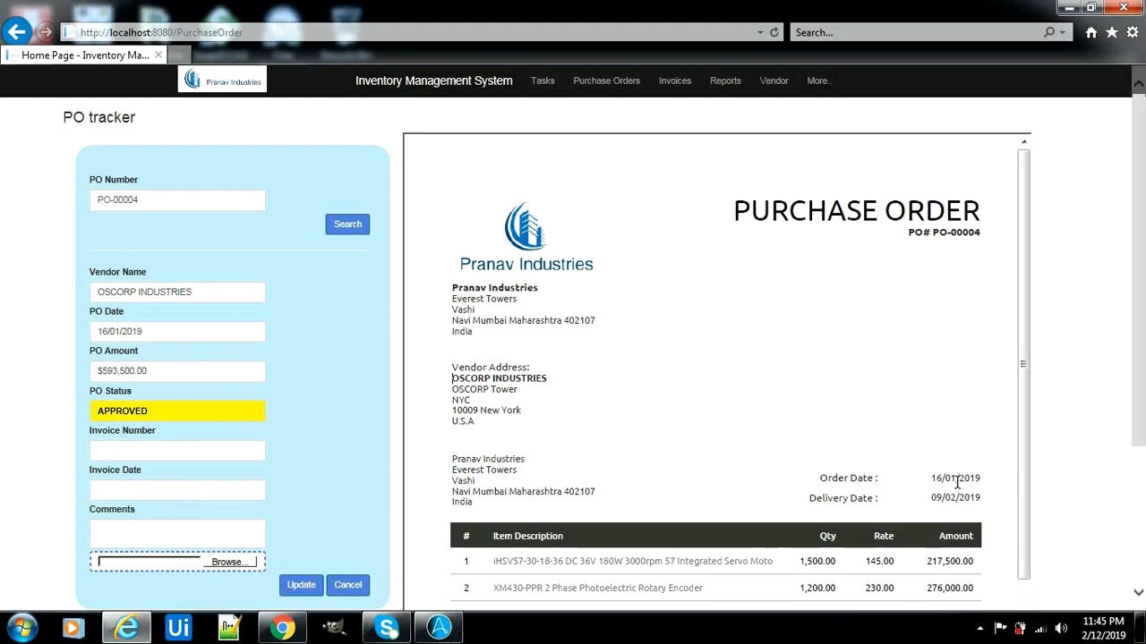
drag(1025, 439, 988, 590)
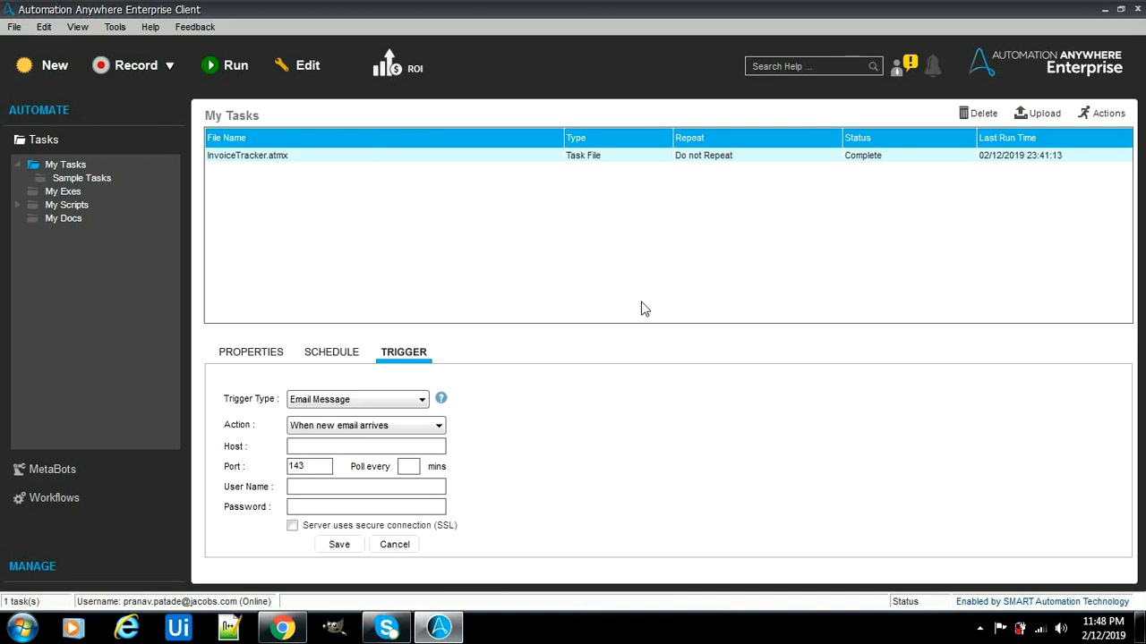
Check InvoiceTracker.atmx's schedule and properties, then open it in the Workbench for editing
click(345, 355)
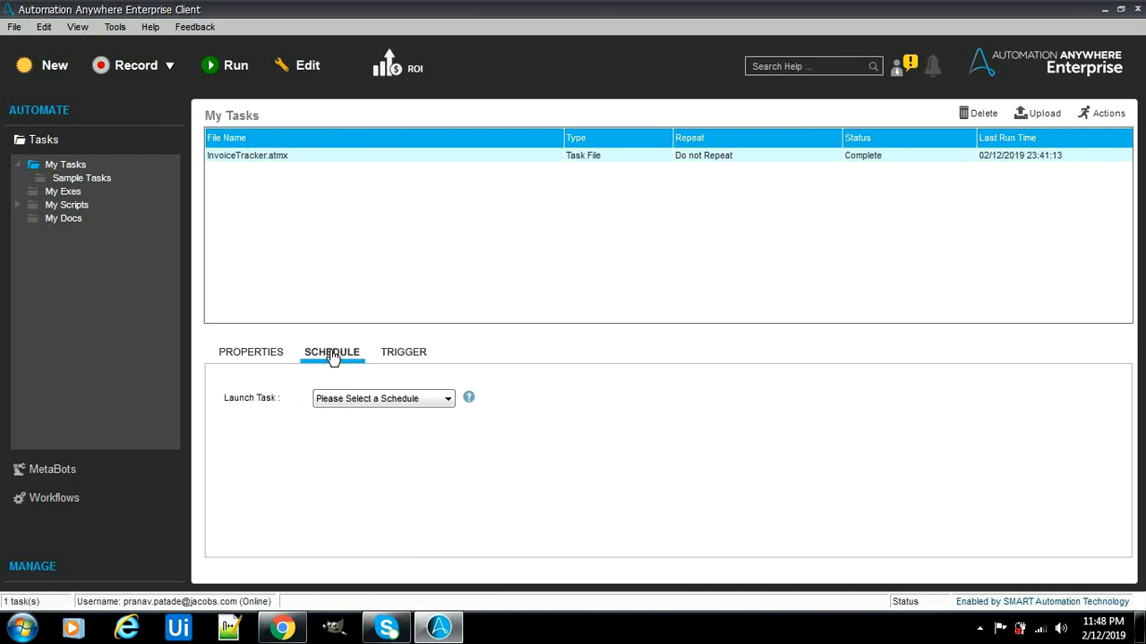
click(277, 355)
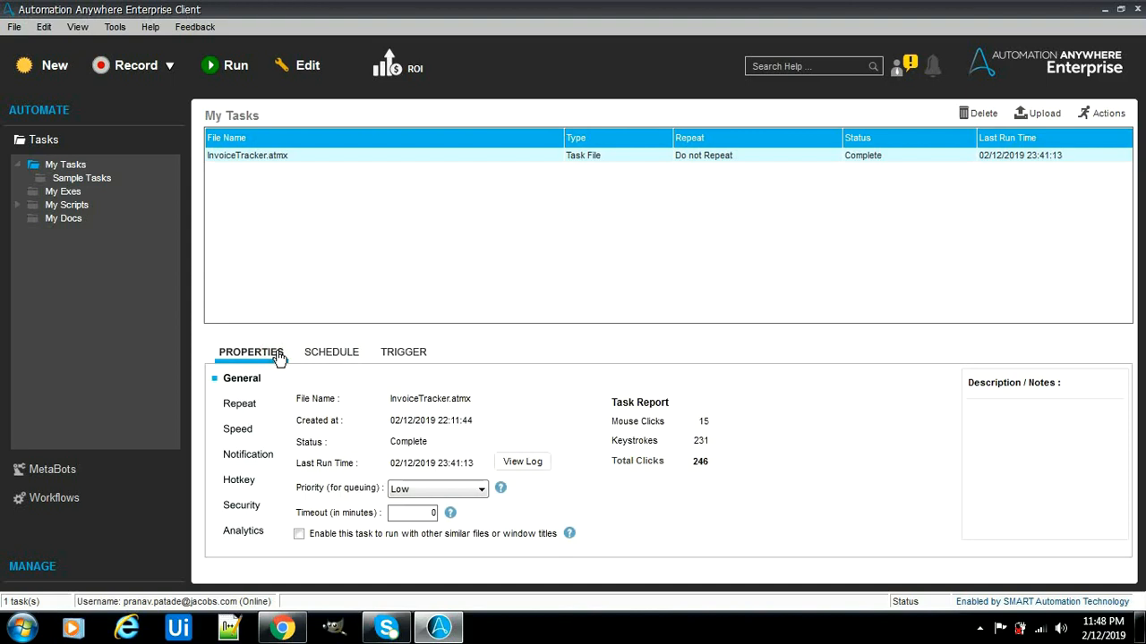
click(379, 159)
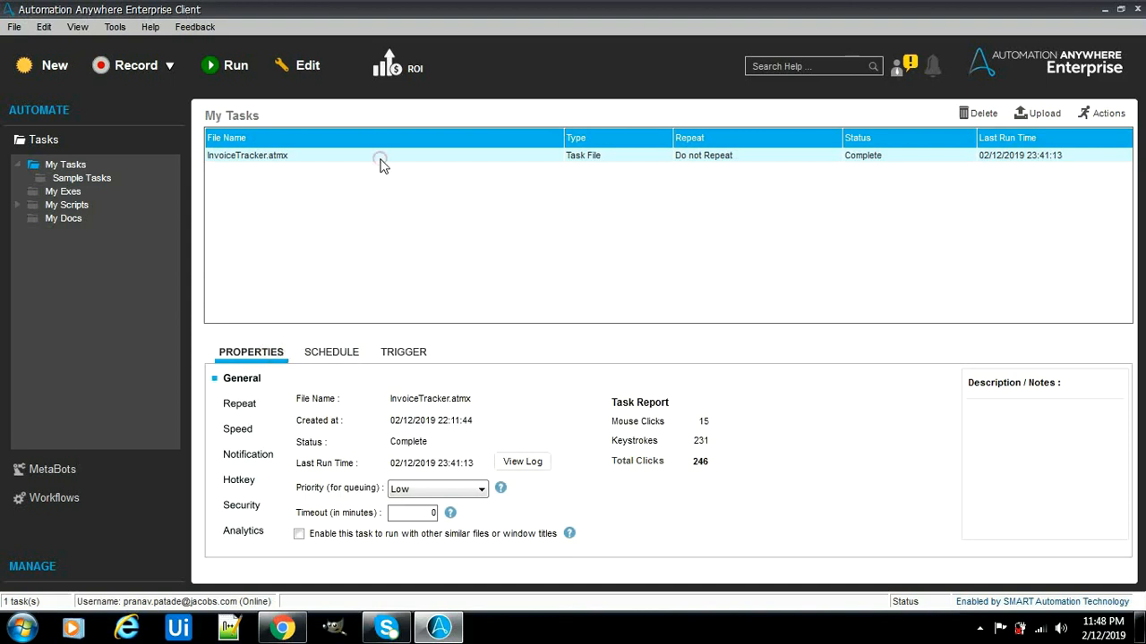
click(301, 78)
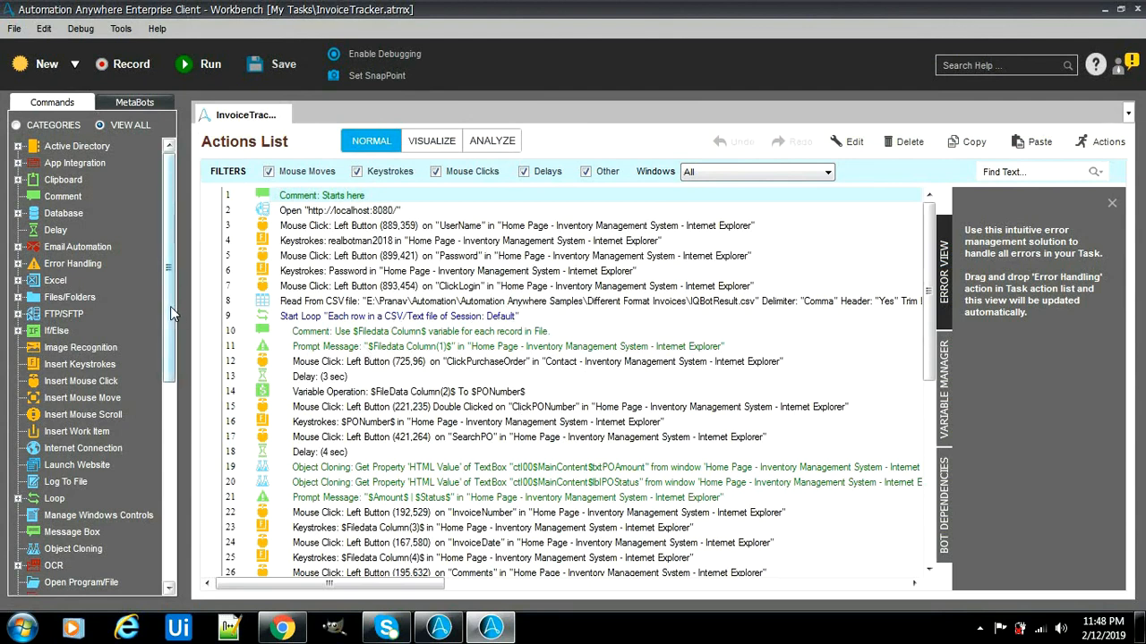
Browse the Commands panel by category and full list, then run the InvoiceTracker task
drag(170, 306, 185, 230)
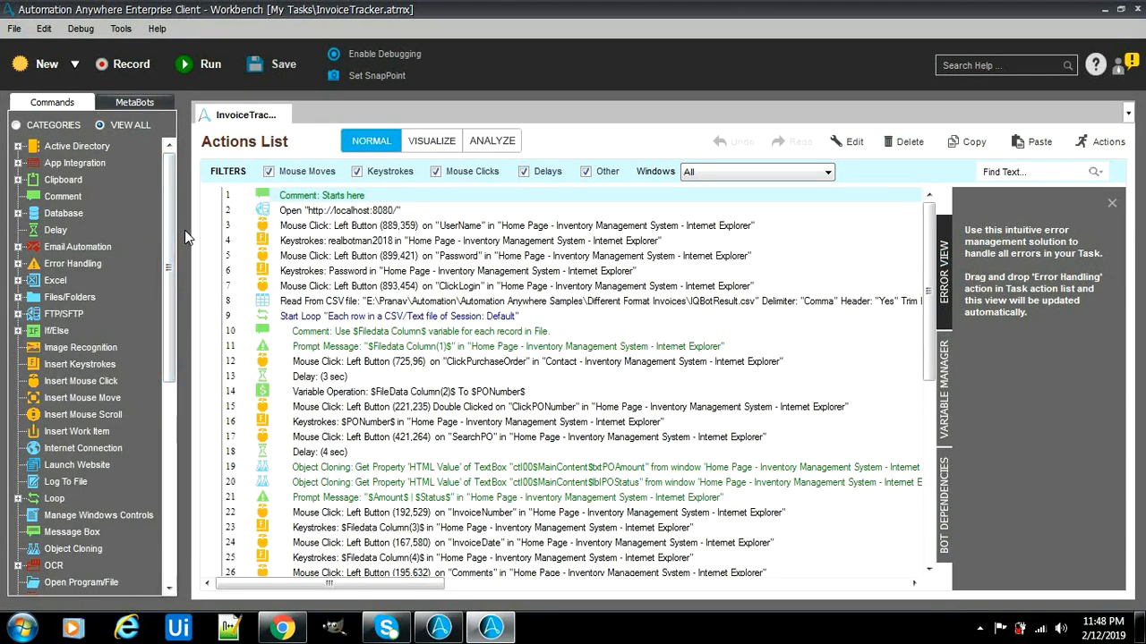
click(38, 127)
click(102, 125)
click(205, 76)
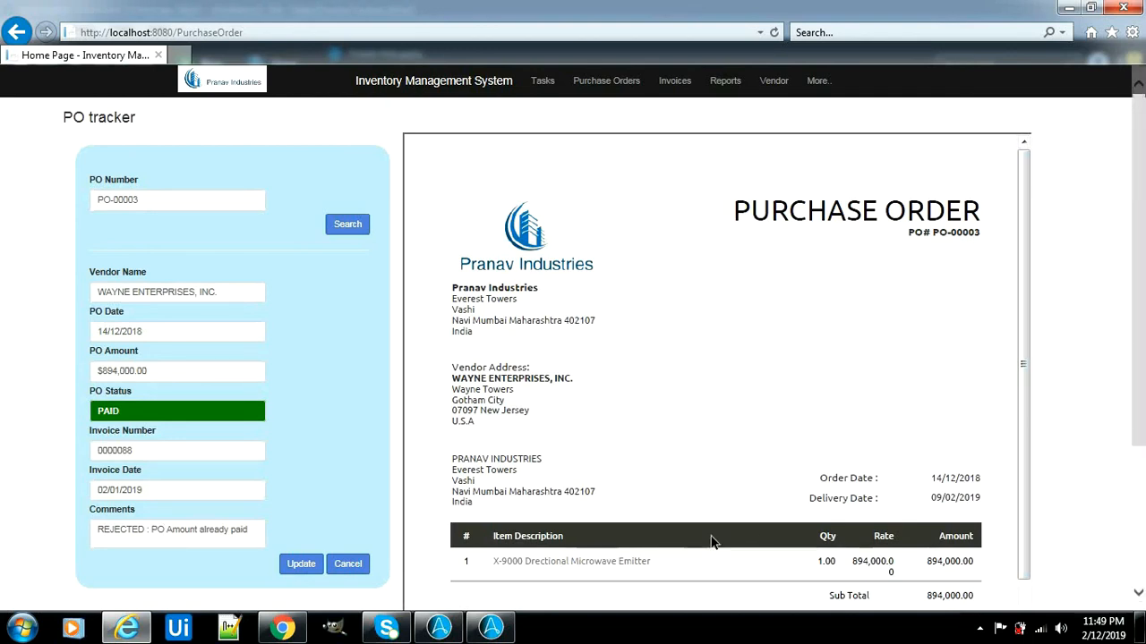
Return to the Automation Anywhere task list once the bot has finished updating the POs
click(440, 627)
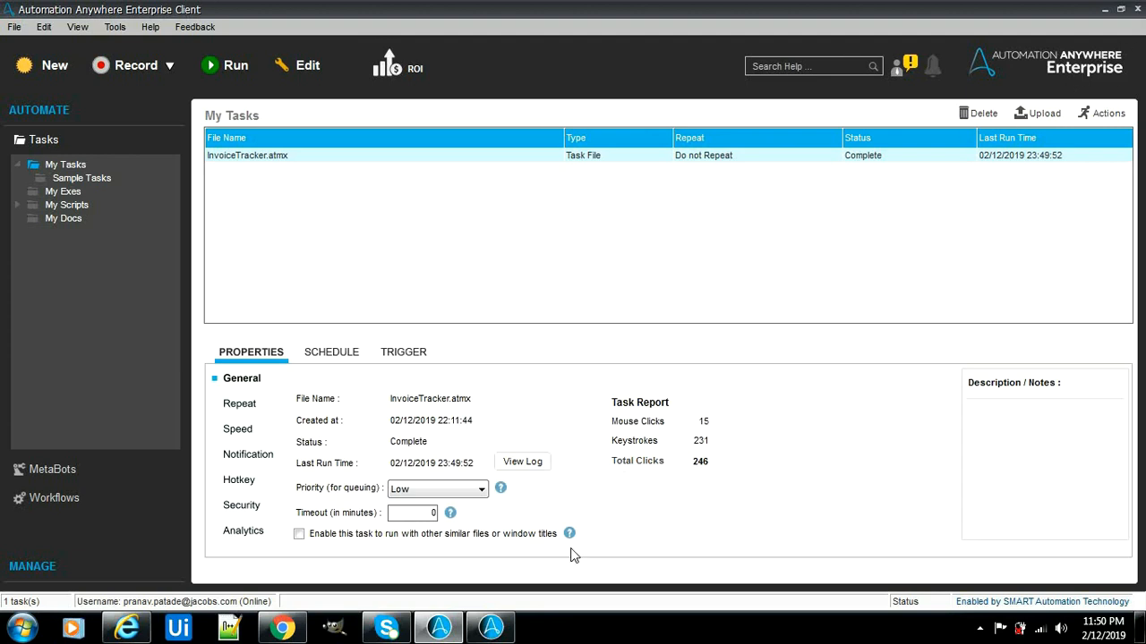
Bring the InvoiceTracker.atmx Workbench window to the front and close it
mouse_move(507, 618)
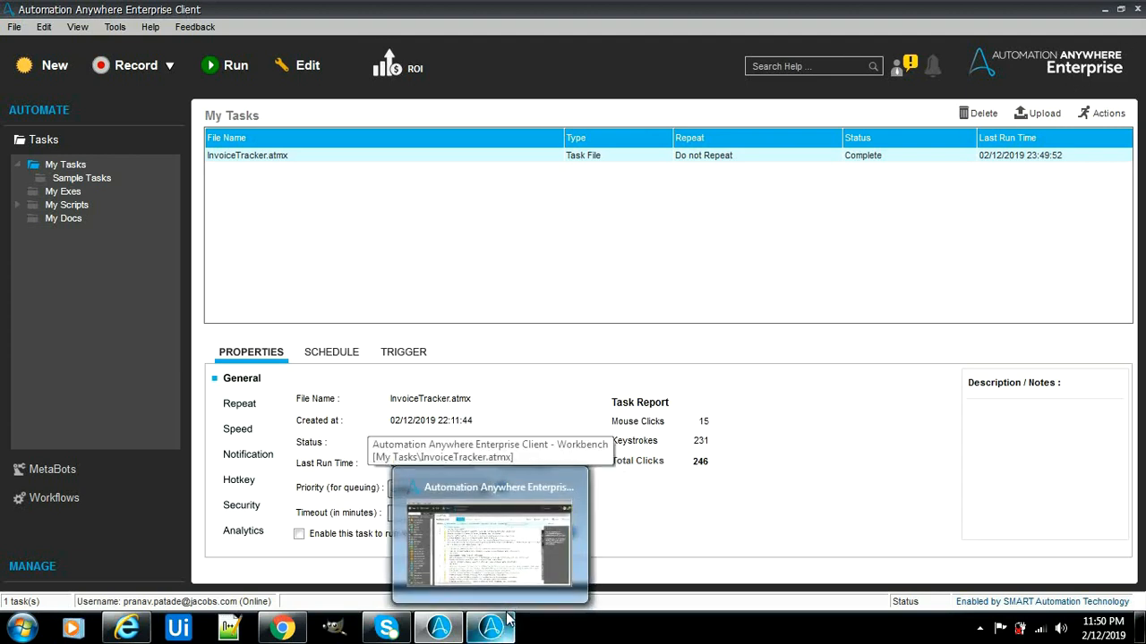
click(510, 572)
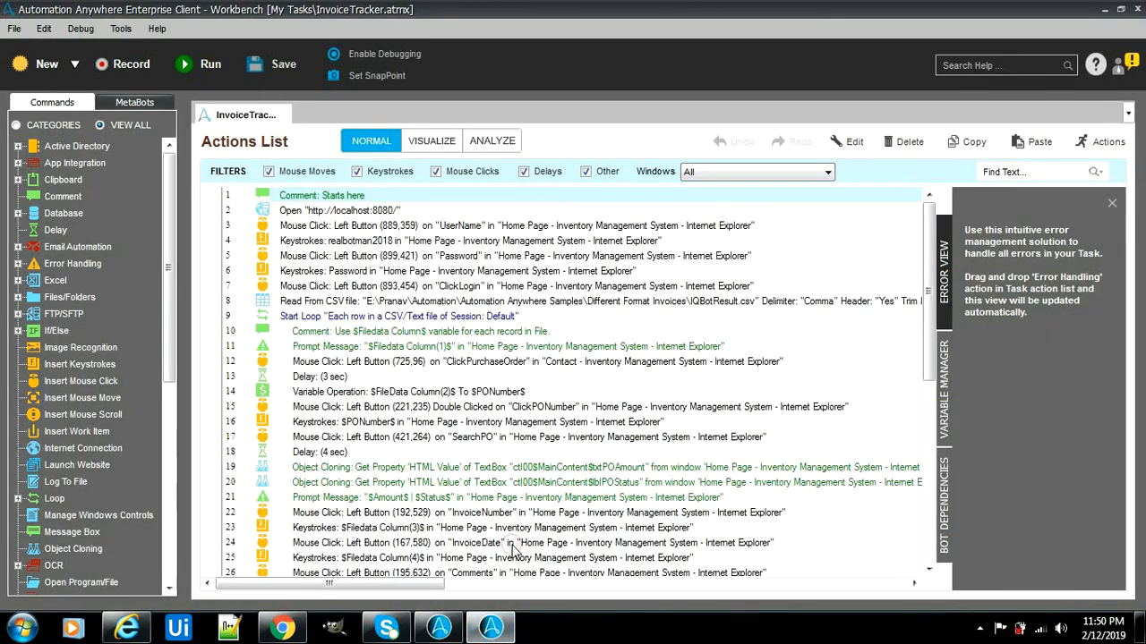
click(1134, 18)
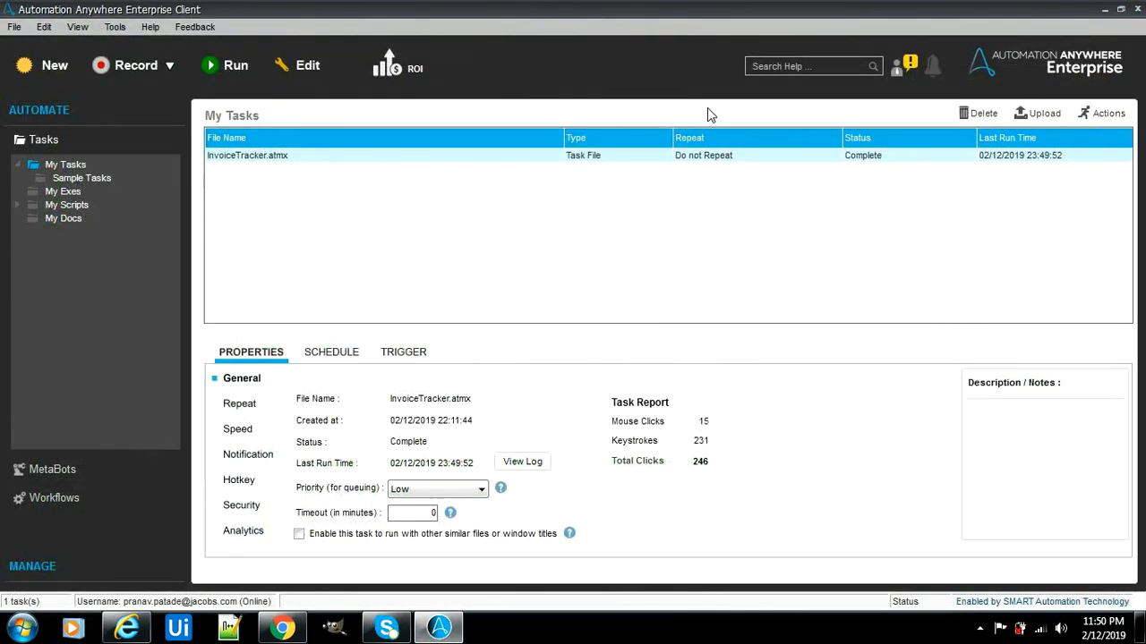